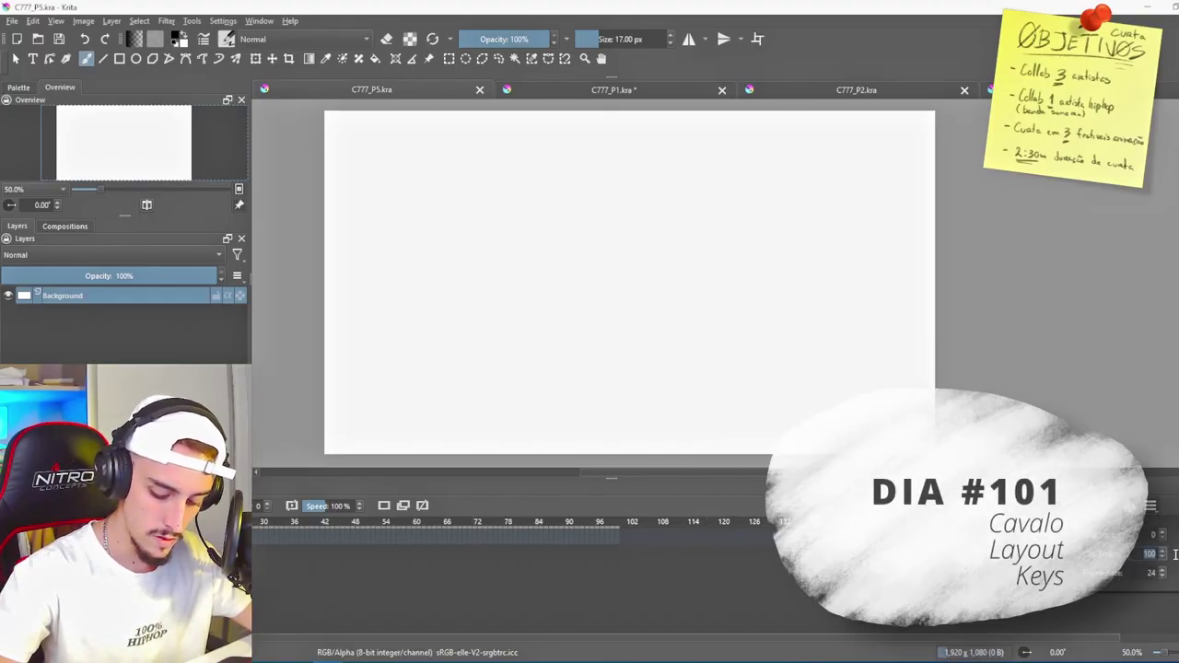
- Trace the grazing horse's neck, body and leg contours over the imported sketch on Paint Layer 4
left_click(1041, 564)
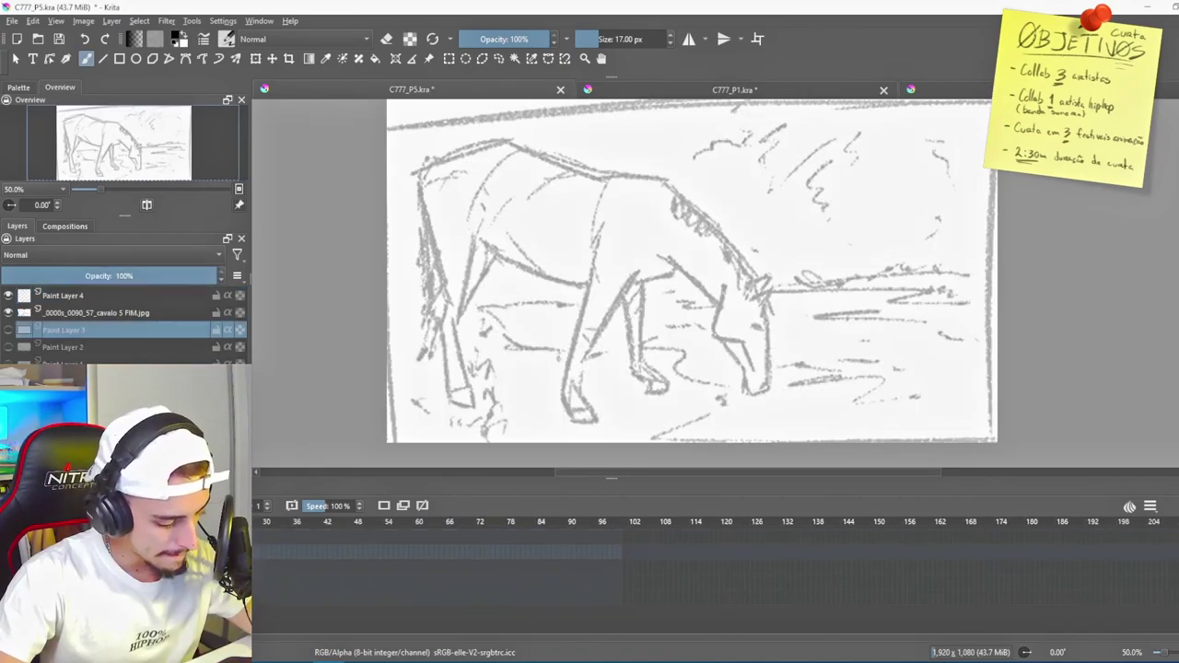
left_click(83, 297)
left_click_drag(669, 166, 752, 245)
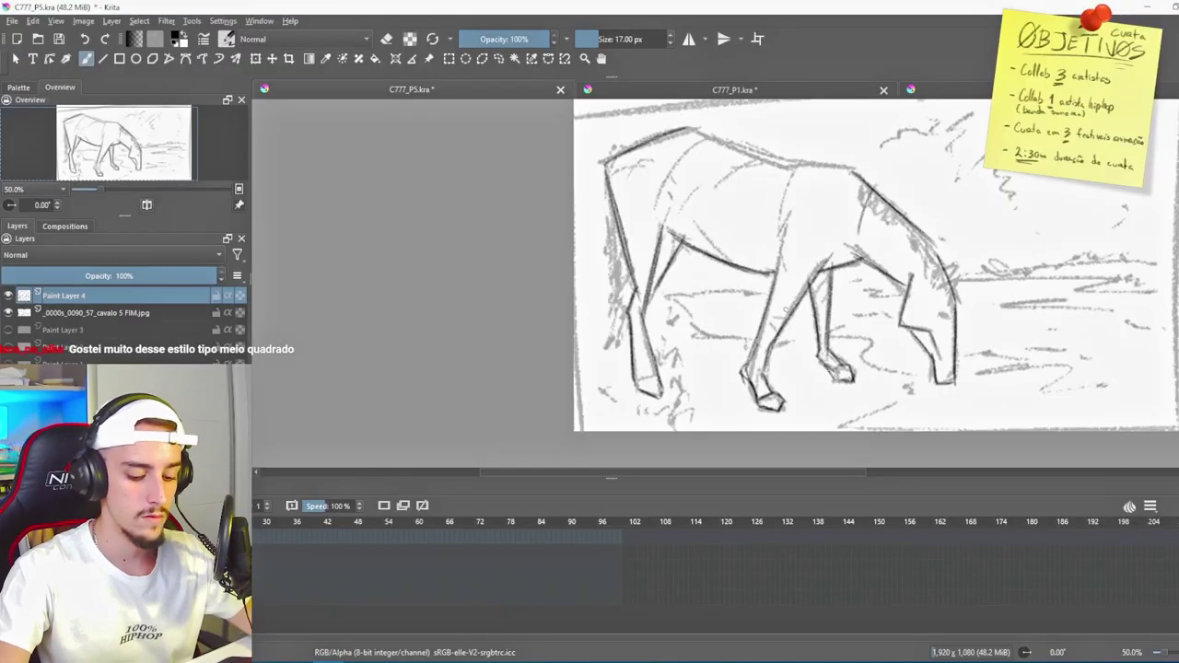
scroll(786, 310, "down", 1)
scroll(824, 300, "up", 1)
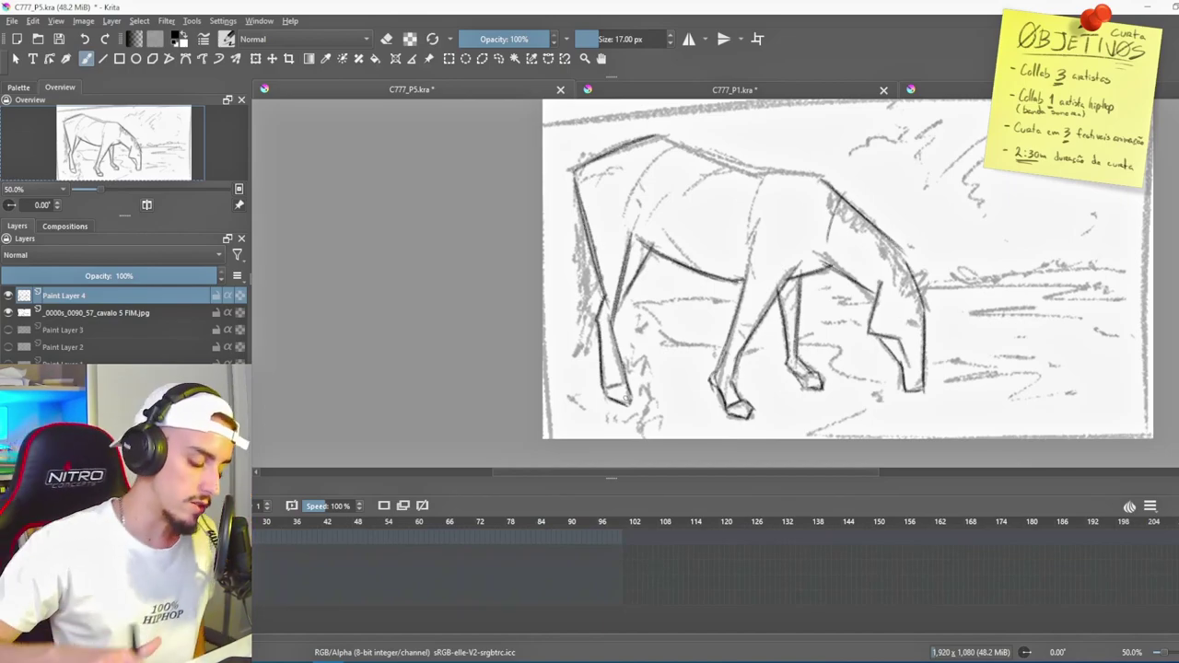
left_click_drag(838, 241, 783, 254)
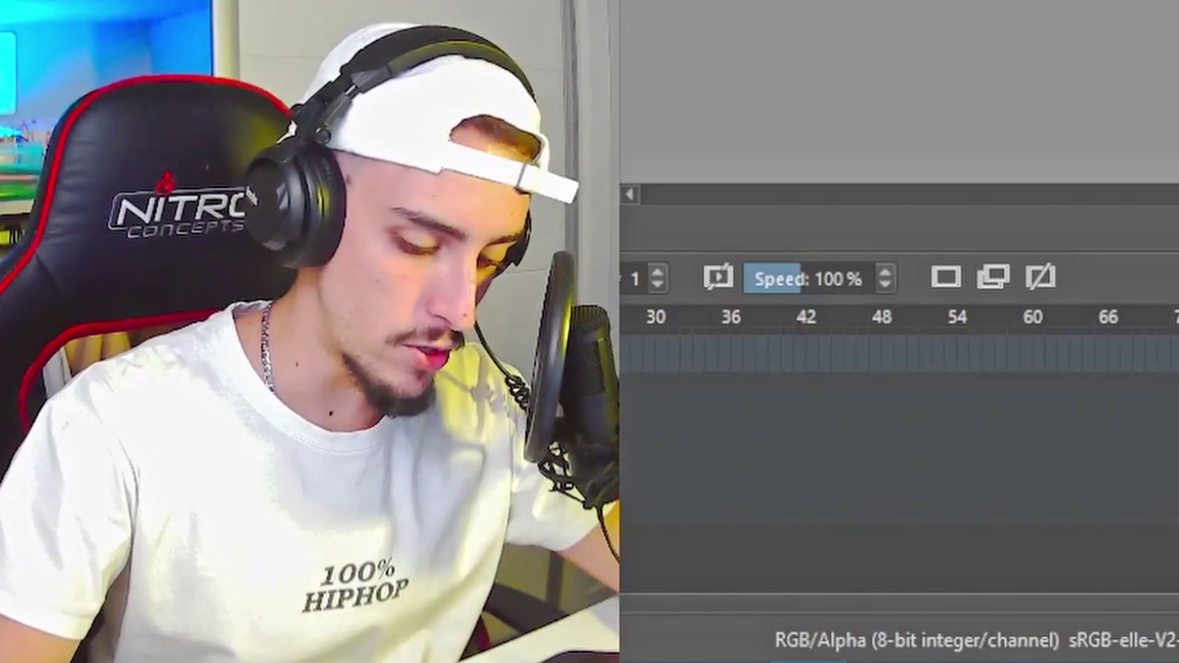
scroll(1025, 92, "up", 2)
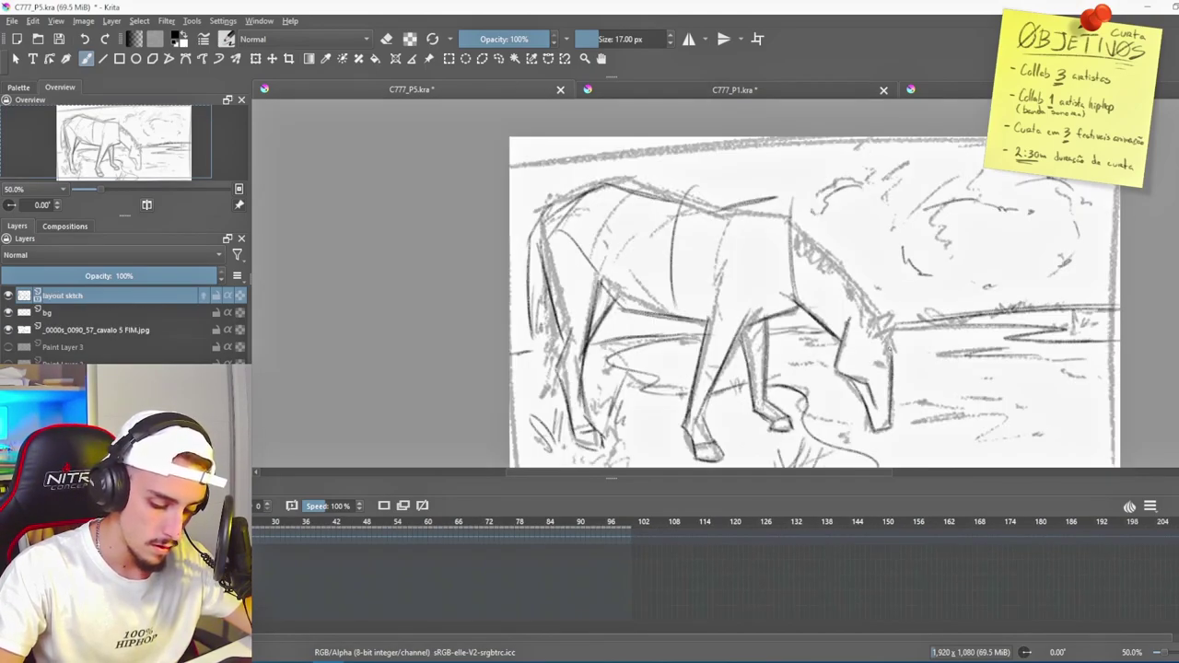
- Select the grazing horse's head and neck on the layout sktch layer and transform the selection into a new position
left_click_drag(888, 329, 793, 217)
left_click(548, 59)
left_click(820, 189)
left_click(774, 229)
left_click(781, 293)
left_click(805, 313)
mouse_move(834, 405)
left_mouse_down()
mouse_move(892, 452)
mouse_move(926, 375)
mouse_move(919, 295)
mouse_move(822, 187)
left_mouse_up()
key("ctrl+t")
left_click_drag(944, 437, 987, 385)
mouse_move(851, 316)
left_mouse_down()
mouse_move(877, 245)
mouse_move(923, 256)
mouse_move(941, 237)
left_mouse_up()
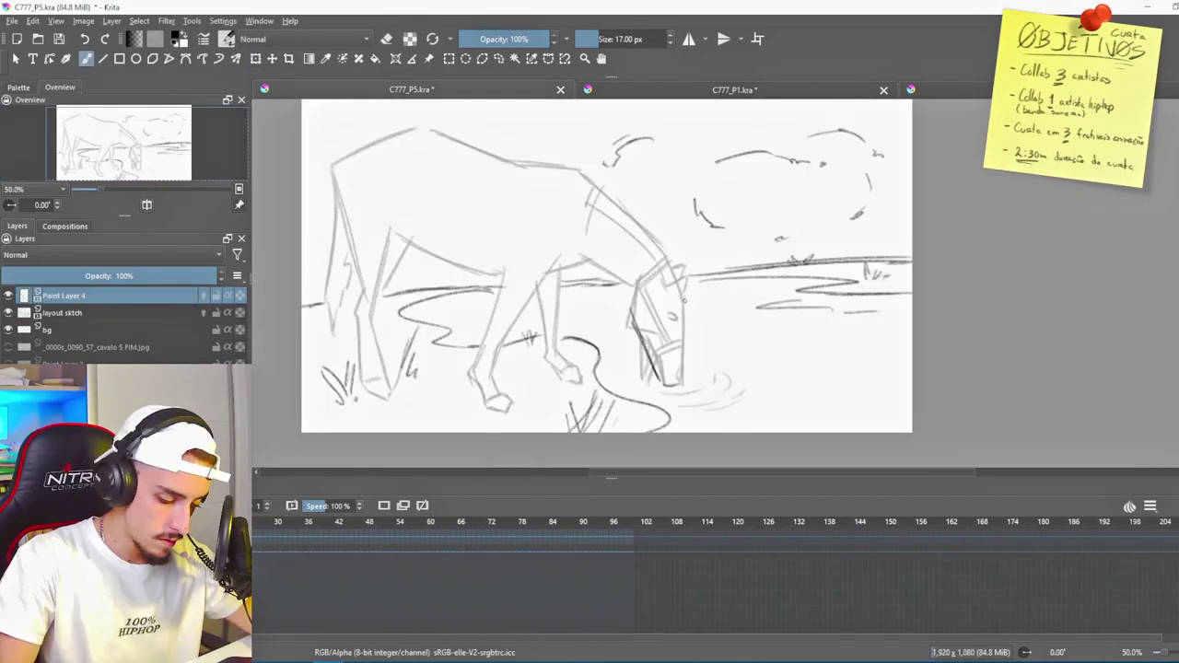
- Sketch the front edge and brow of the lowered horse head on Paint Layer 4
left_click_drag(685, 298, 682, 370)
key("ctrl+z")
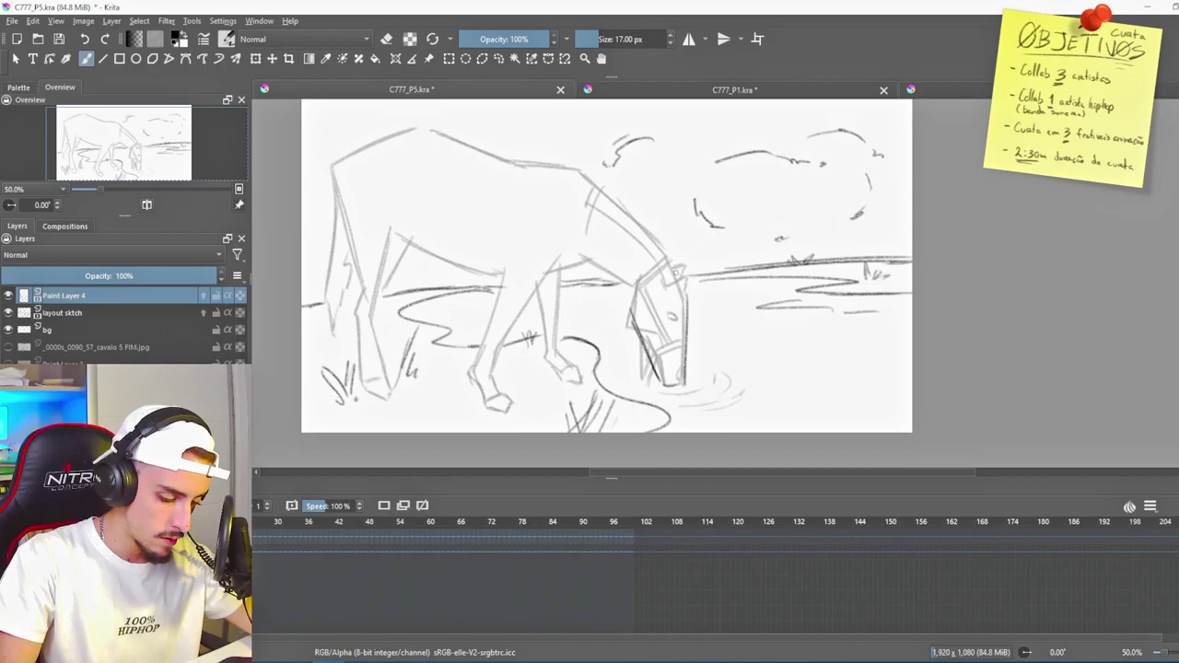
left_click_drag(675, 273, 687, 300)
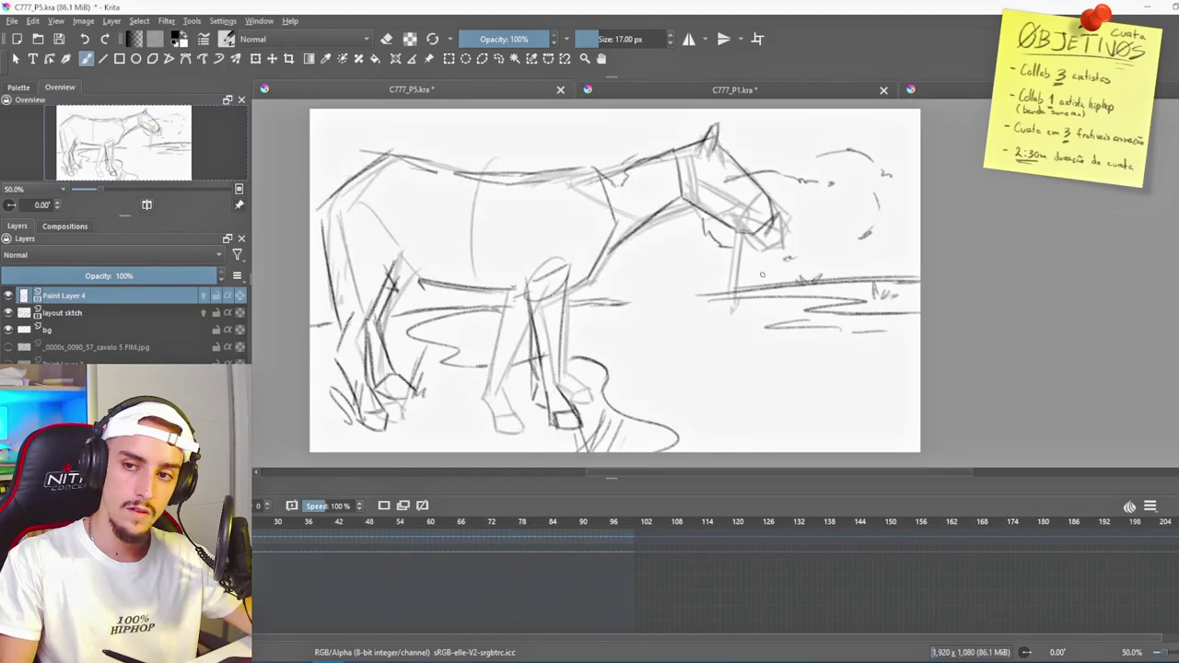
- Compare the raised-head pose with the neighbouring frame's pose on Paint Layer 4
key("Right")
key("Left")
key("Right")
key("Left")
key("Right")
key("Left")
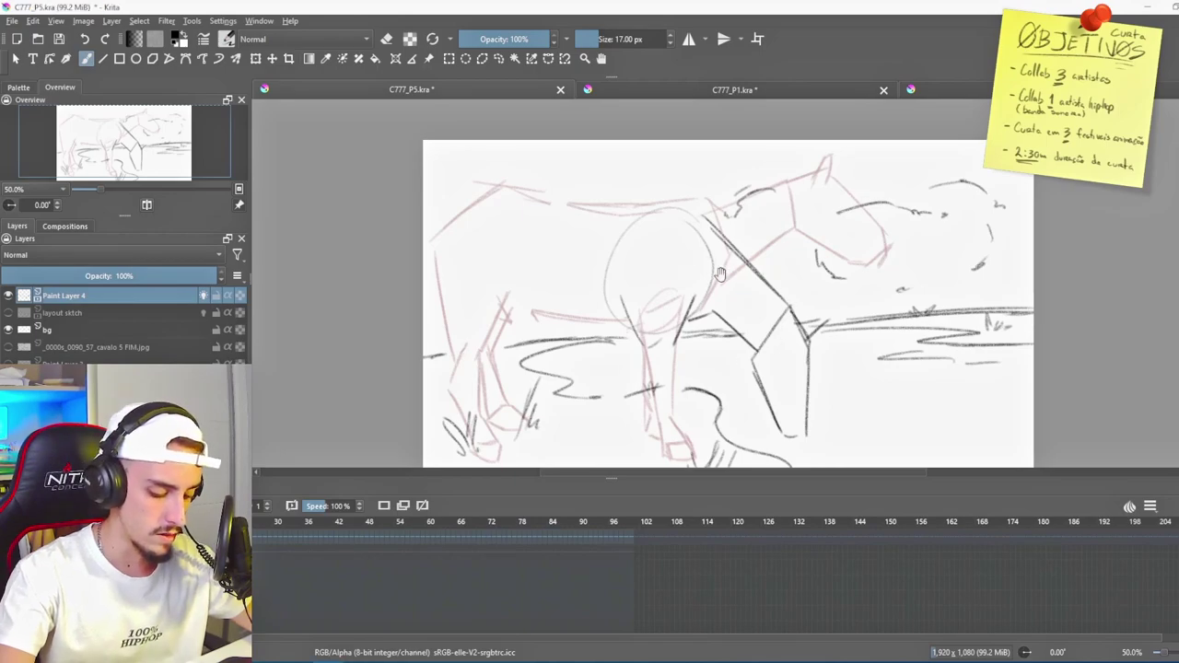
- Sketch the grazing pose's front leg, rump and hind leg over the onion skin of the raised-head frame
scroll(718, 226, "down", 1)
left_click_drag(680, 276, 670, 370)
key("ctrl+z")
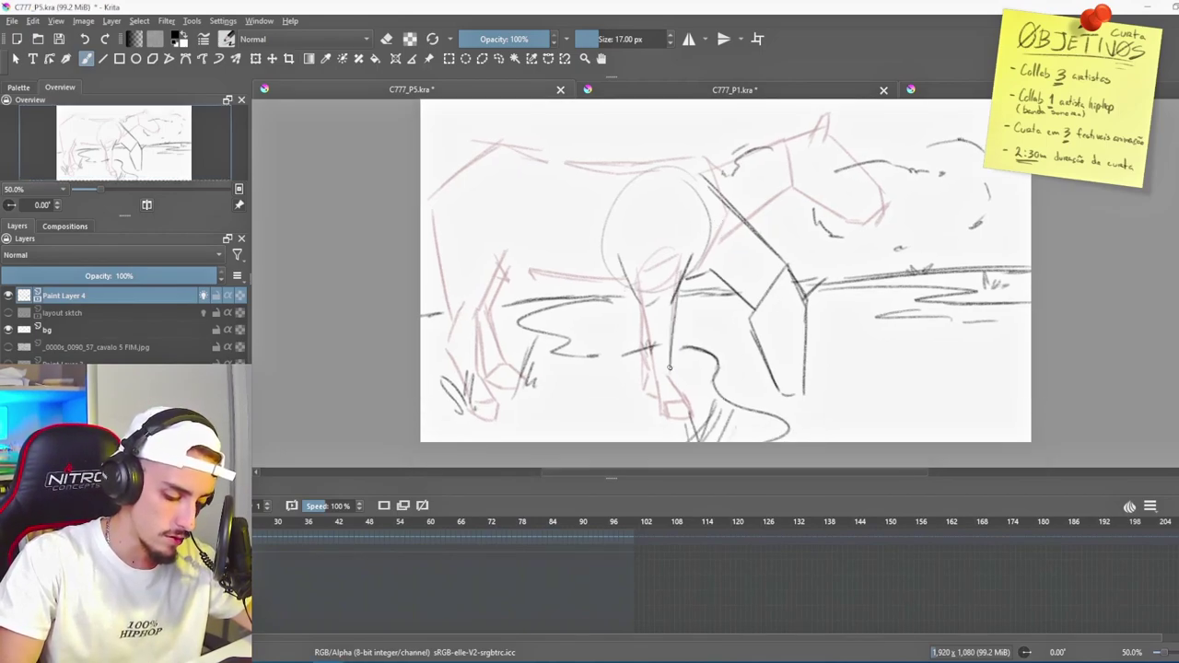
key("ctrl+z")
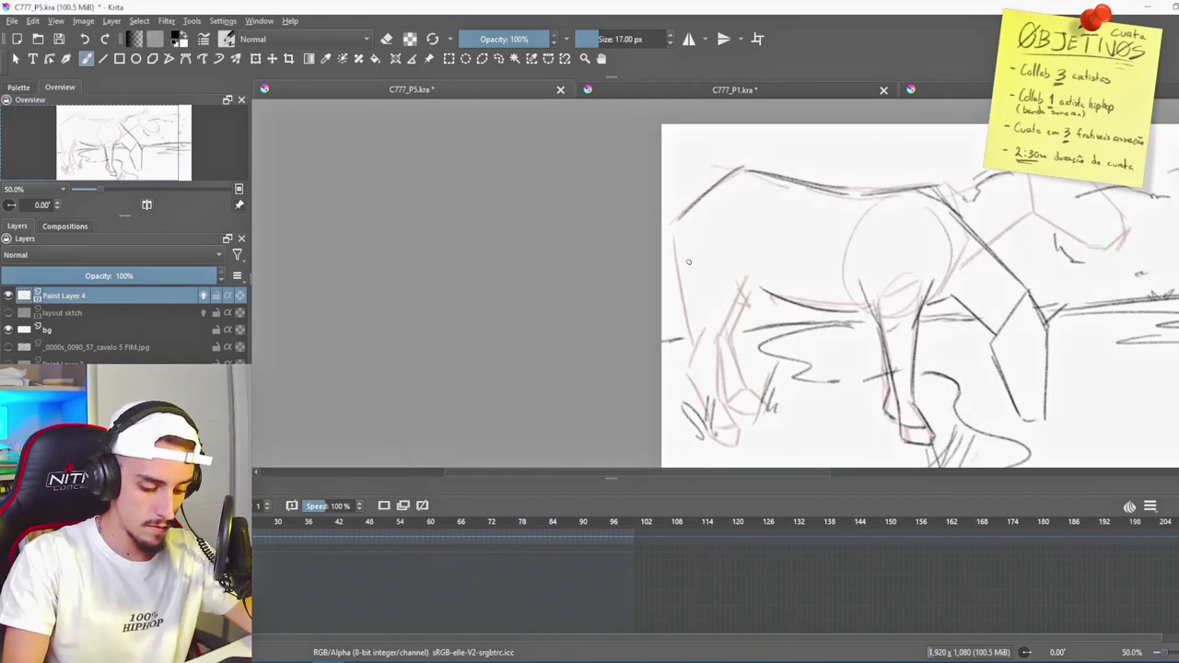
mouse_move(679, 216)
left_mouse_down()
mouse_move(697, 373)
mouse_move(698, 340)
mouse_move(688, 372)
left_mouse_up()
left_click_drag(688, 372, 710, 419)
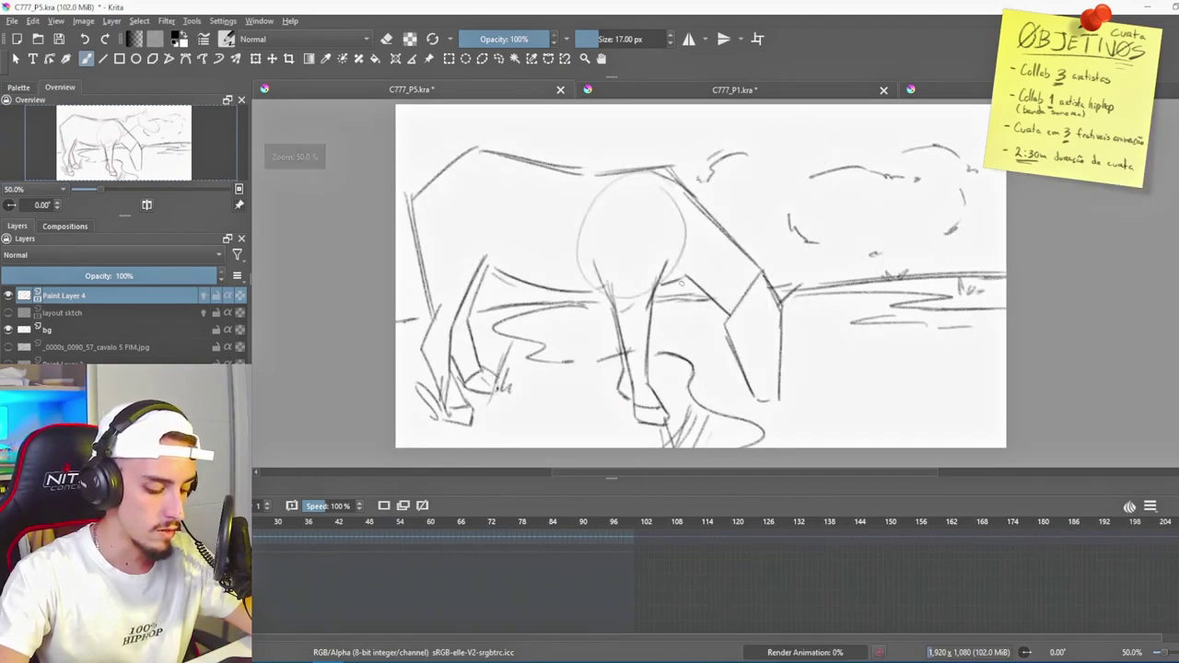
- Check the grazing pose against the previous frame and redraw its front legs in a stepping stance with hooves
key("Left")
key("Right")
key("Left")
key("Right")
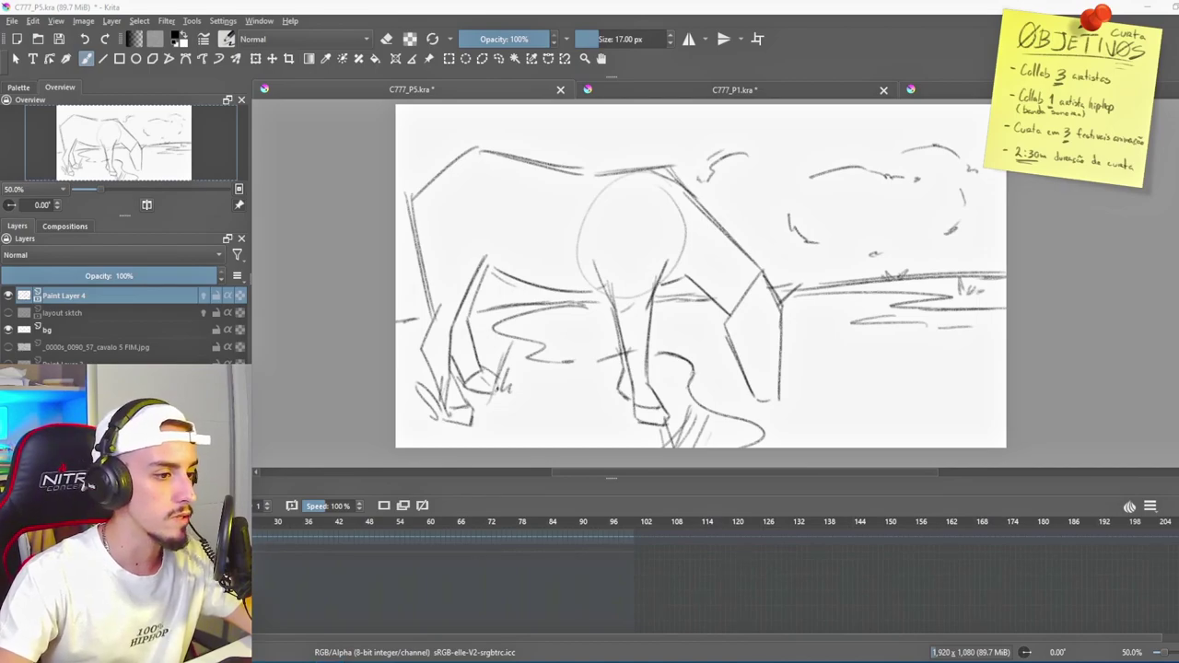
left_click_drag(616, 398, 607, 417)
mouse_move(674, 302)
left_mouse_down()
mouse_move(694, 387)
mouse_move(708, 374)
mouse_move(708, 386)
left_mouse_up()
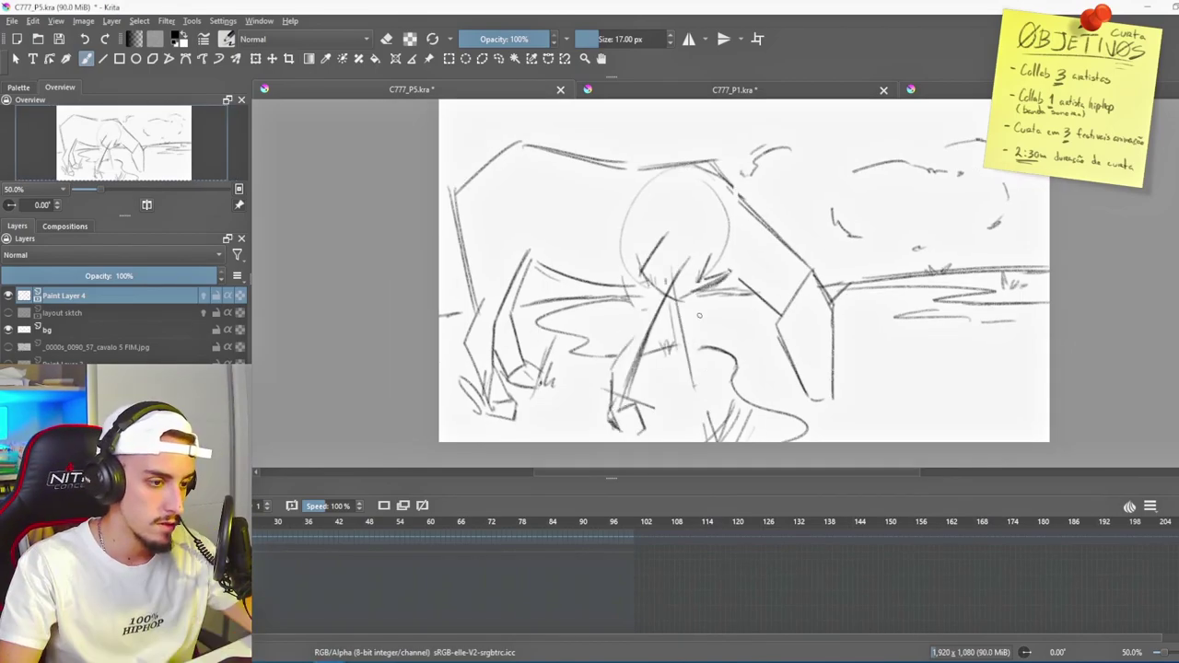
key("ctrl+z")
mouse_move(699, 285)
left_mouse_down()
mouse_move(708, 383)
mouse_move(685, 390)
left_mouse_up()
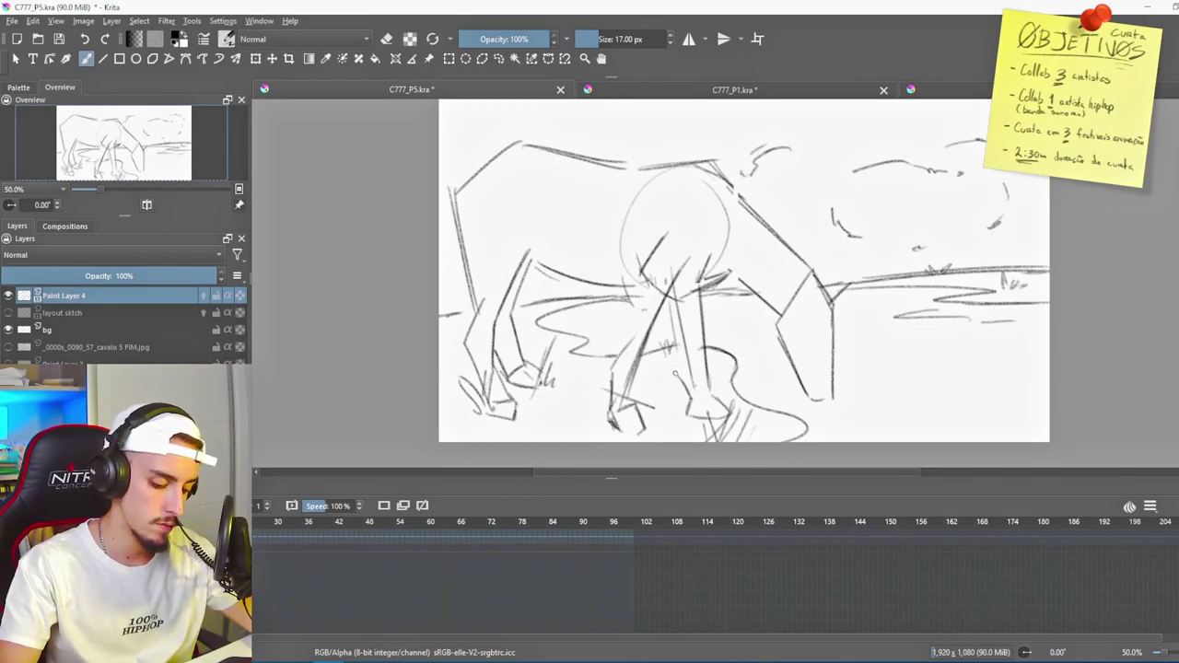
mouse_move(707, 287)
left_mouse_down()
mouse_move(695, 393)
mouse_move(691, 366)
left_mouse_up()
left_click_drag(709, 288, 693, 371)
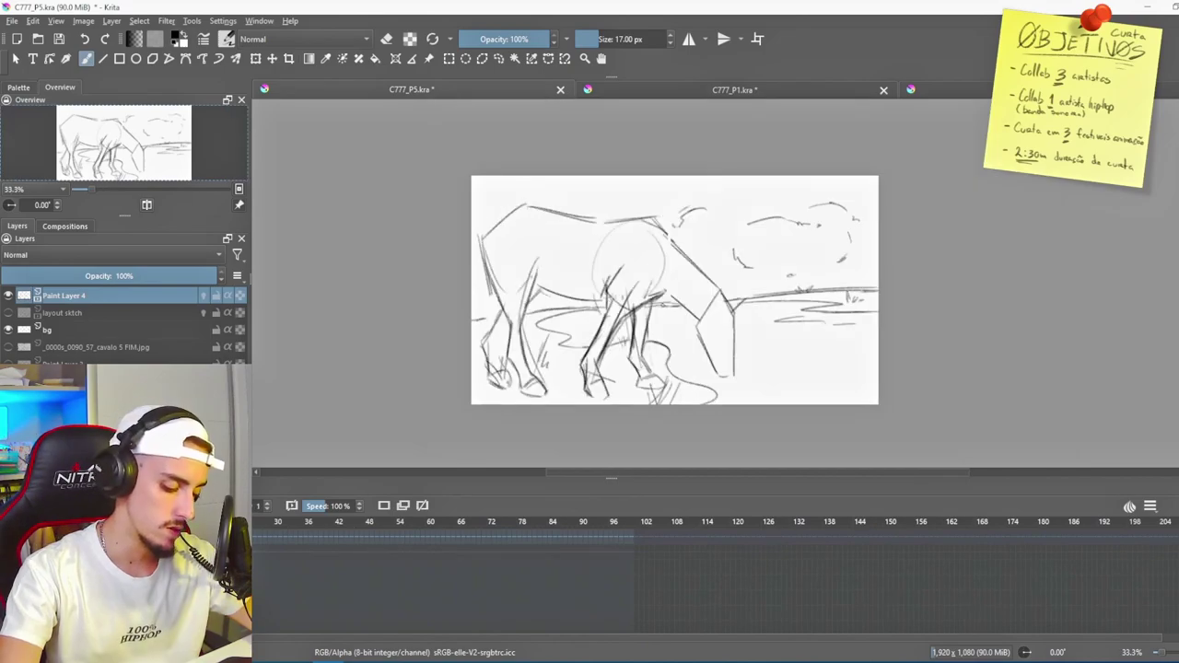
- Compare the leg positions of the raised-head and grazing frames
key("Left")
key("Right")
key("Left")
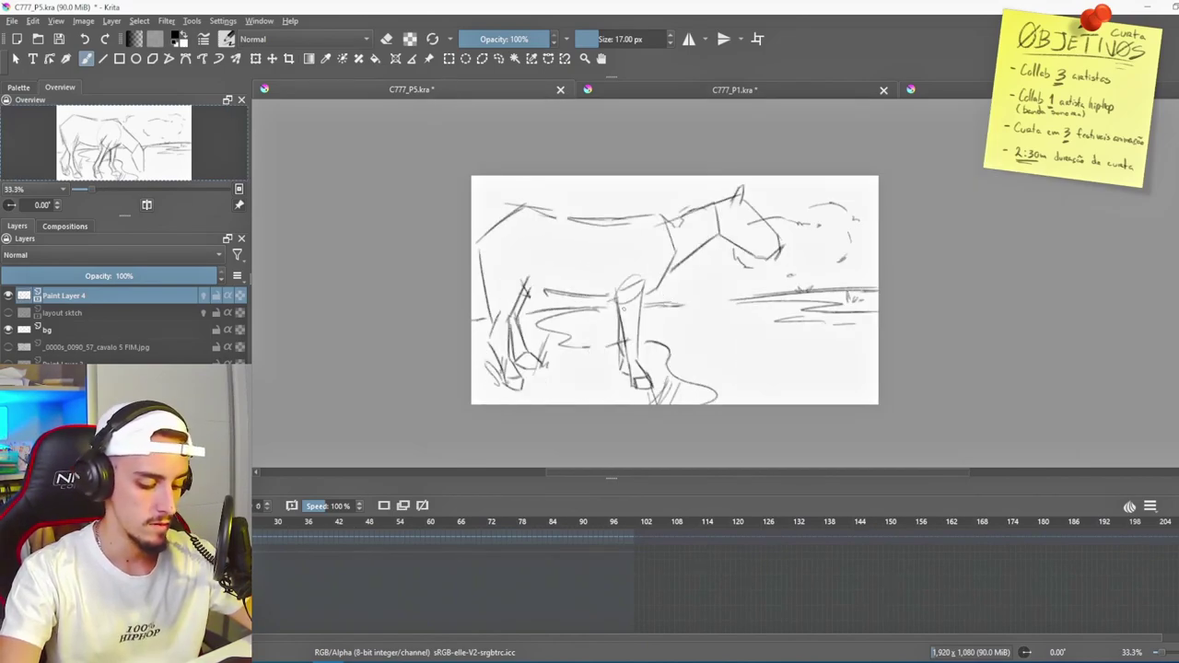
key("Right")
scroll(604, 314, "down", 1)
scroll(604, 313, "up", 1)
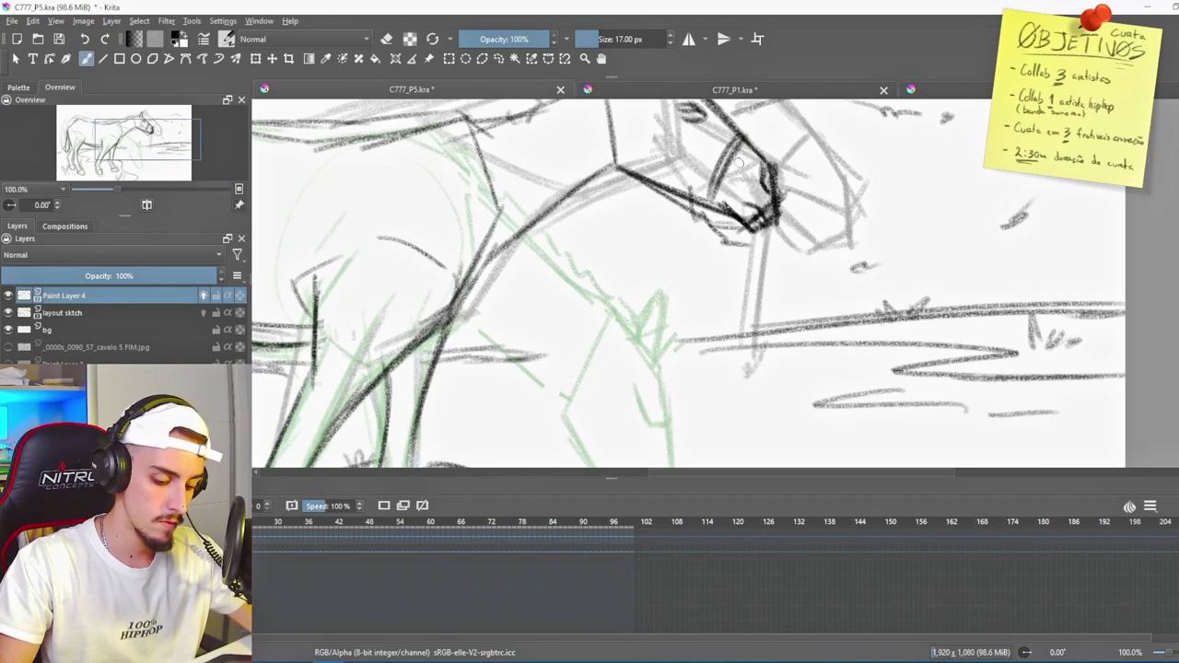
- Draw a vertical rein hanging below the raised head's muzzle on Paint Layer 4
left_click_drag(705, 206, 702, 349)
key("ctrl+z")
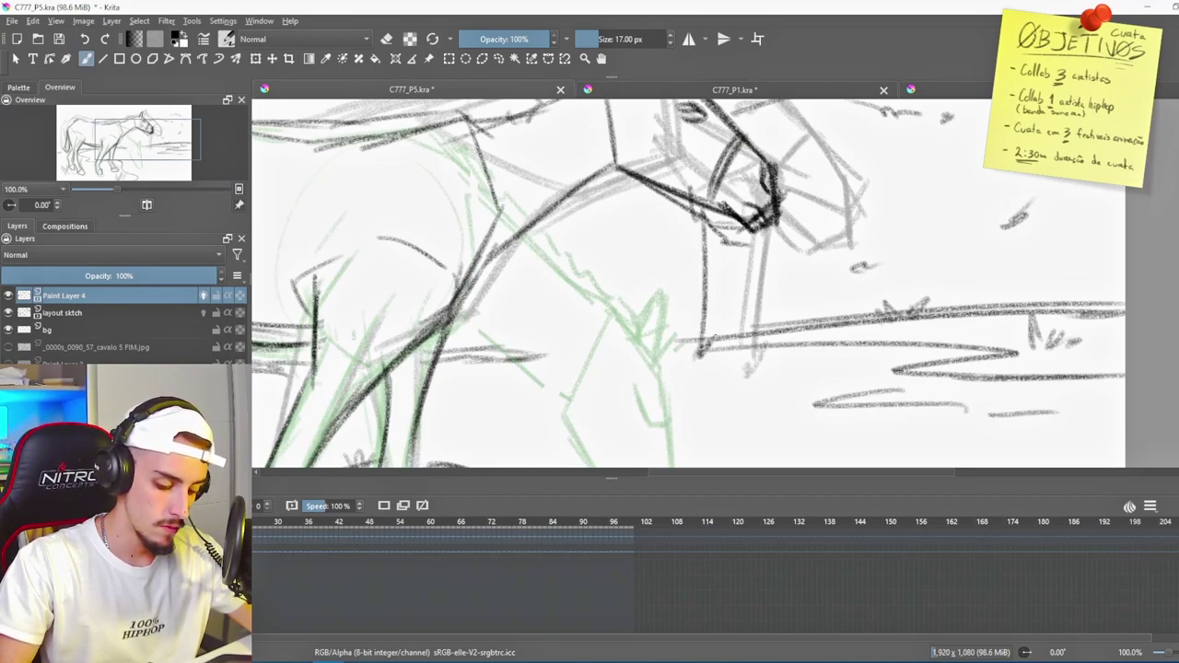
key("minus")
key("minus")
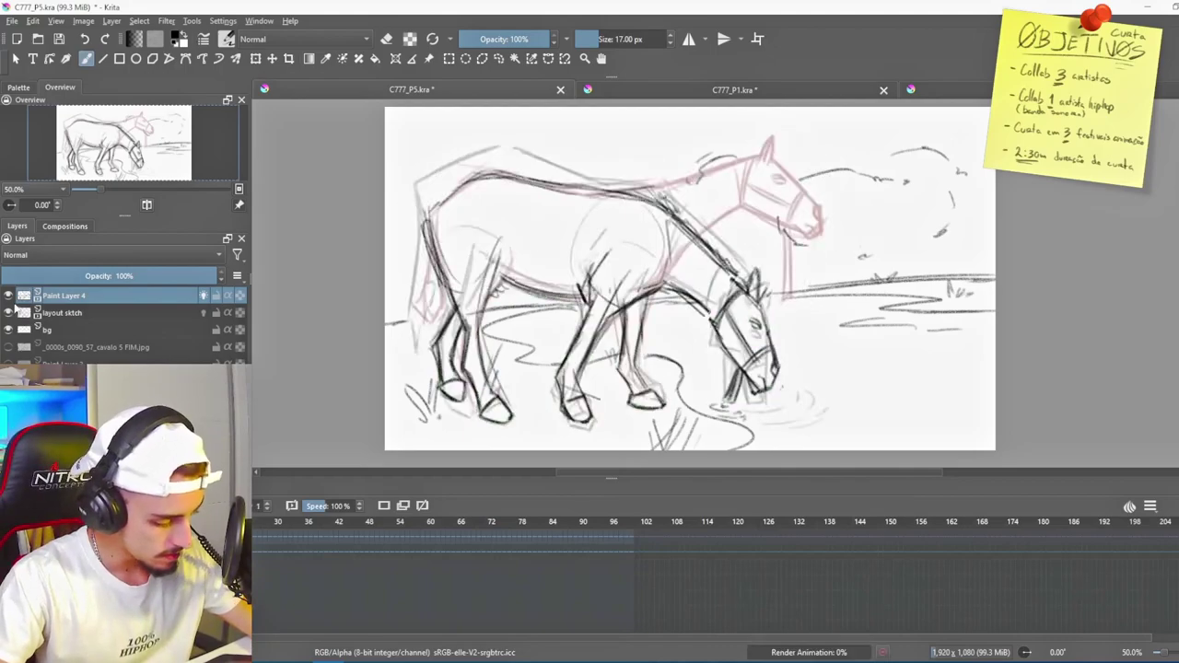
- Rename Paint Layer 4 to "layout" and toggle its visibility off and back on
double_click(55, 296)
type("layout")
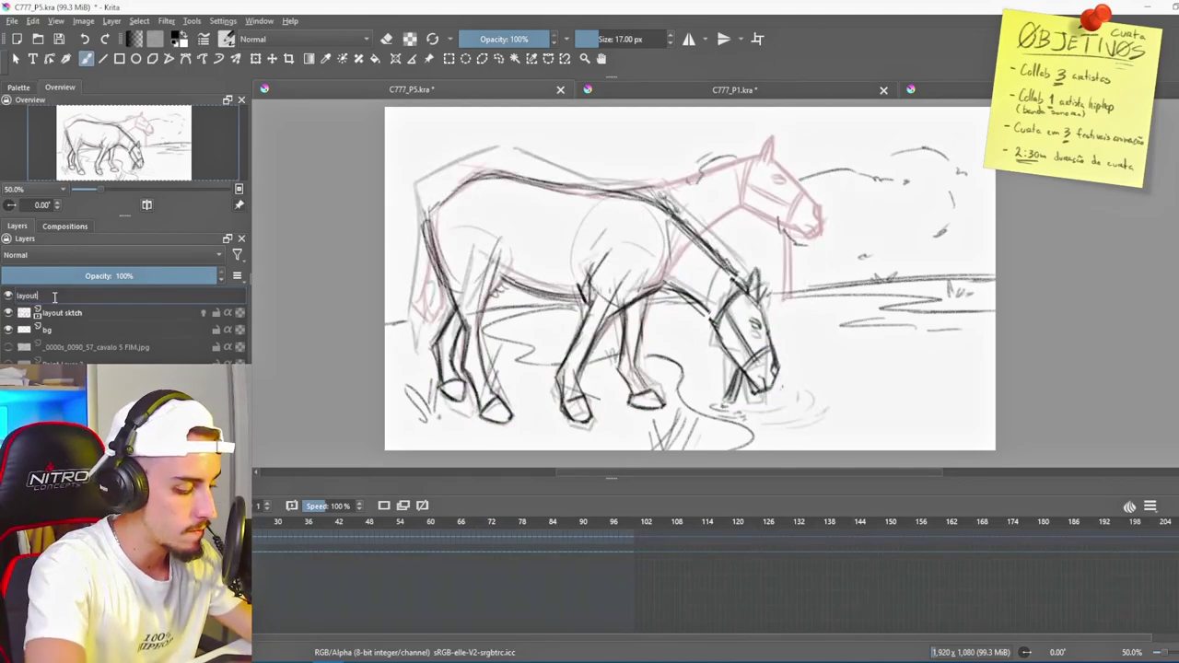
key("Return")
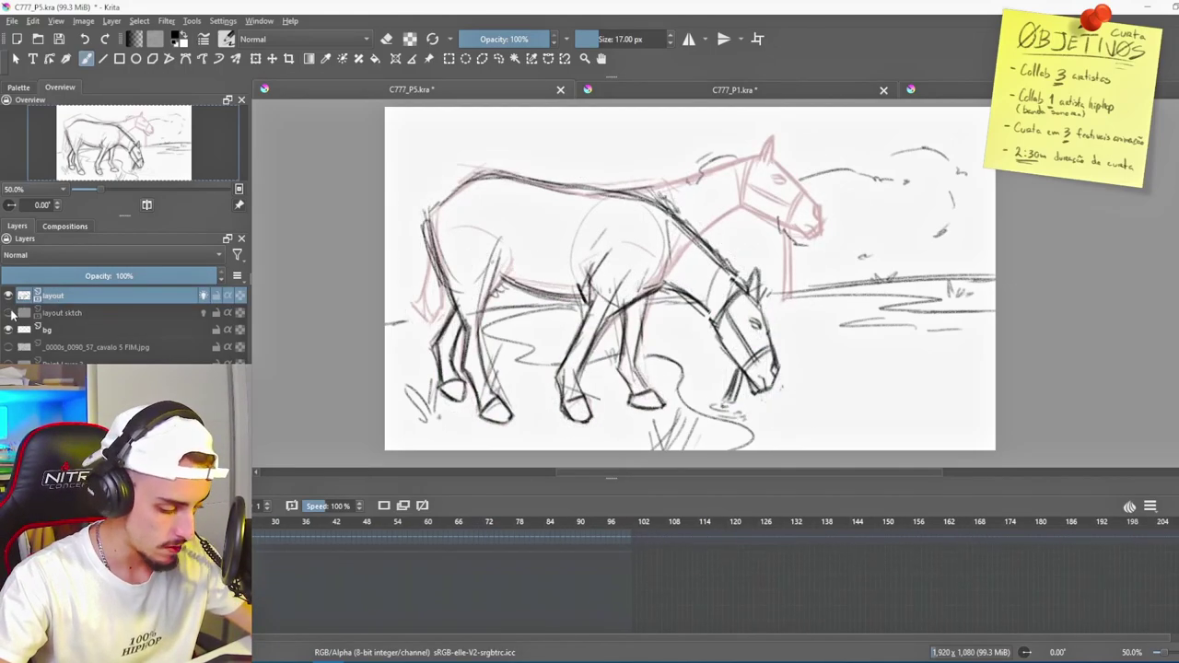
left_click(9, 296)
left_click(9, 297)
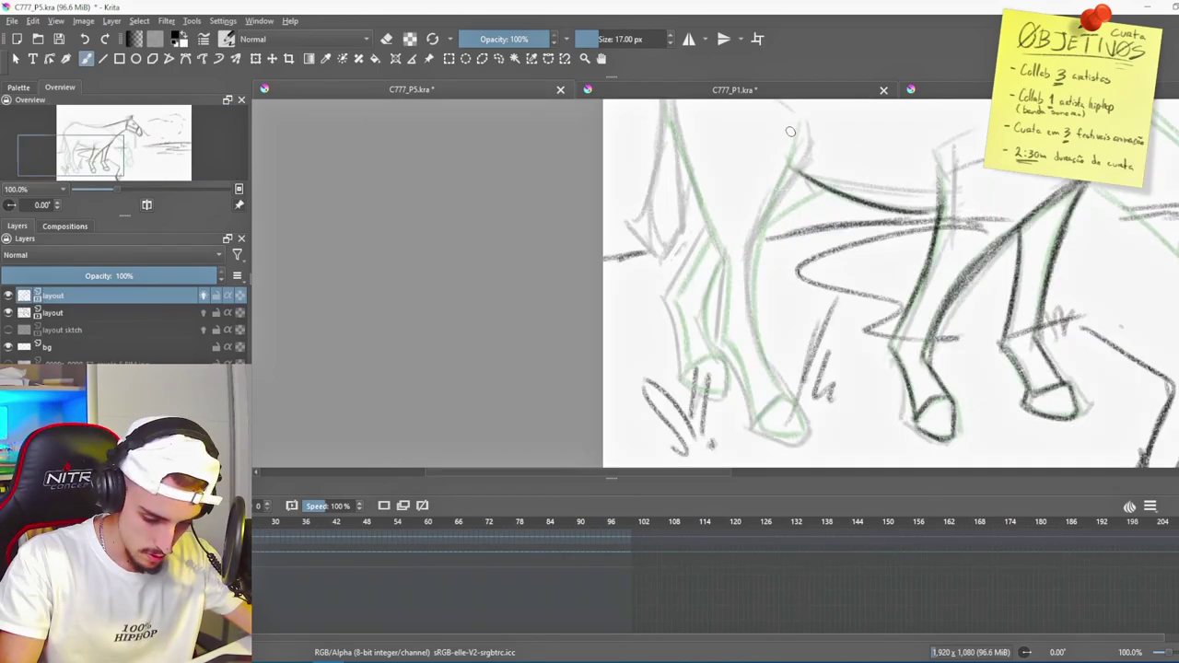
- Trace the standing horse's near hind leg from thigh to hoof on the uppermost layout layer
left_click_drag(790, 133, 753, 253)
mouse_move(788, 152)
left_mouse_down()
mouse_move(751, 244)
mouse_move(768, 361)
left_mouse_up()
left_click_drag(755, 257, 797, 401)
left_click_drag(755, 308, 800, 411)
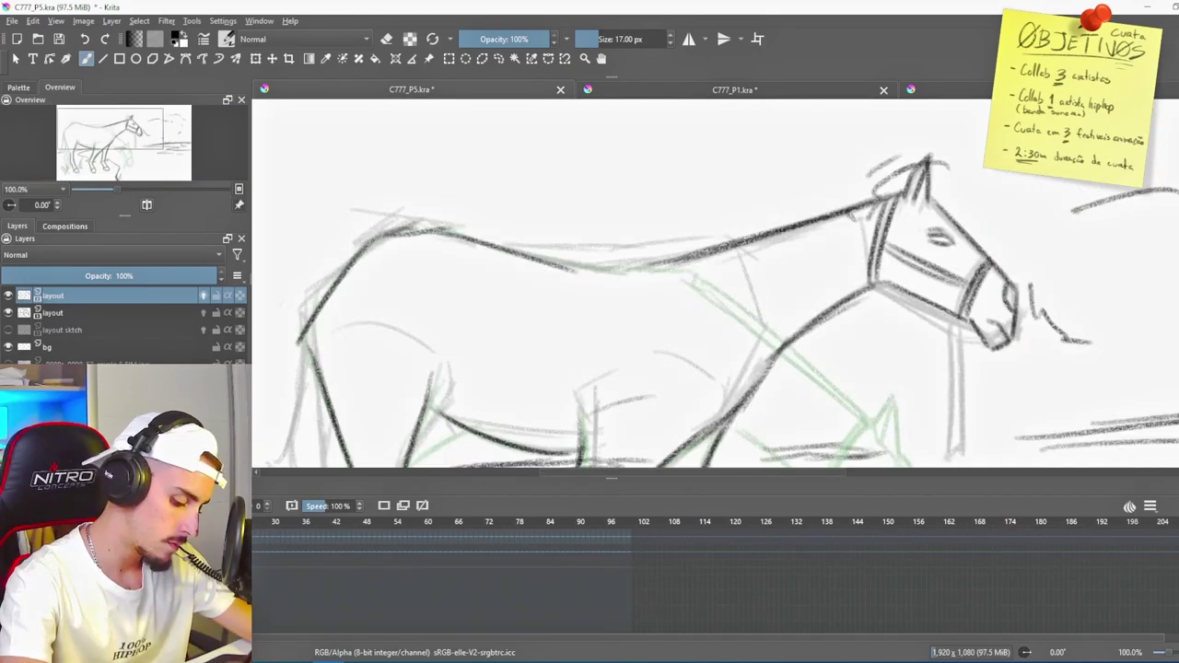
- Trace the standing horse's back line from the croup to the withers on the uppermost layout layer
mouse_move(433, 228)
left_mouse_down()
mouse_move(622, 272)
mouse_move(676, 261)
left_mouse_up()
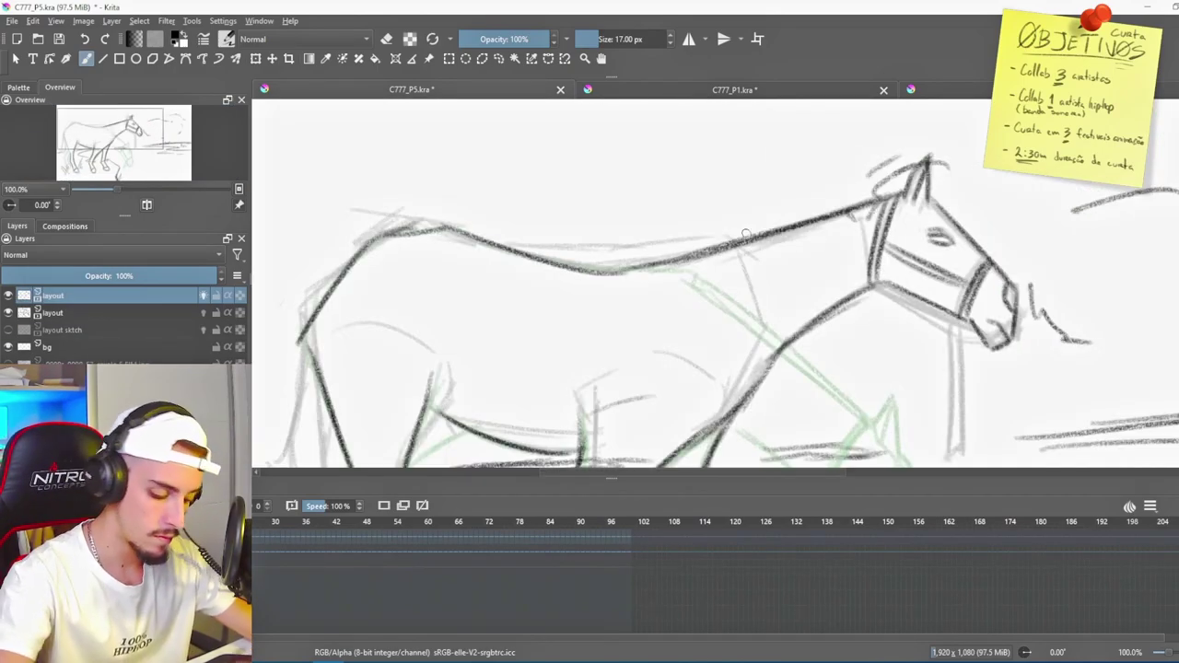
scroll(746, 234, "down", 3)
left_click_drag(793, 293, 736, 289)
scroll(737, 290, "up", 1)
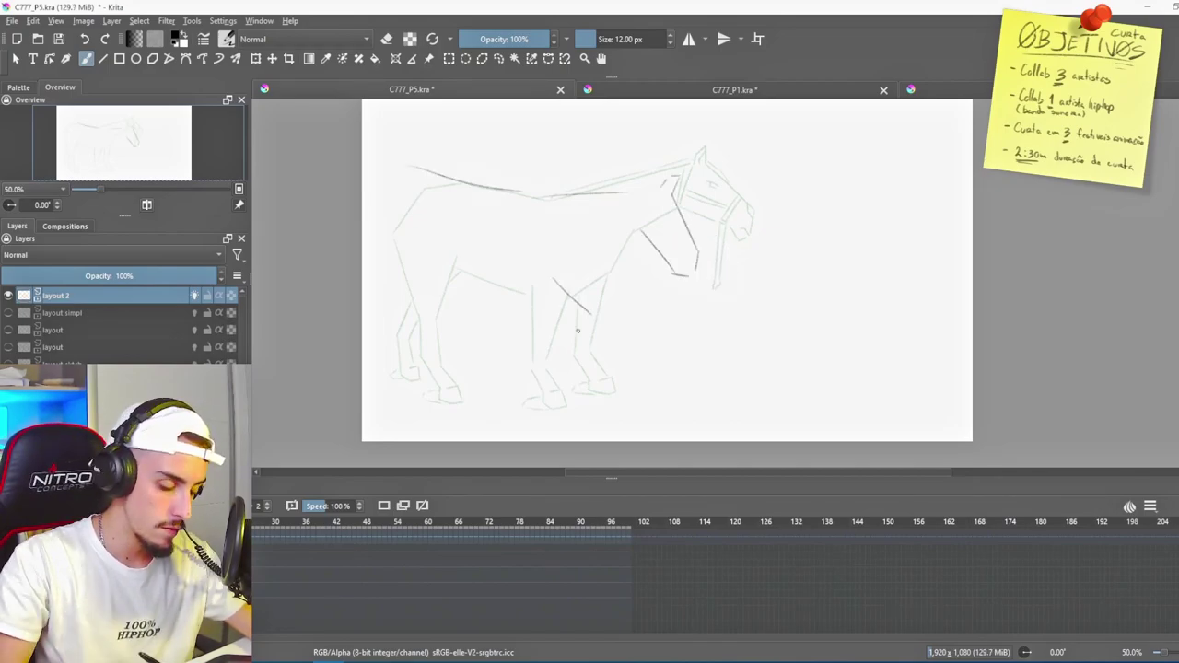
- Try to sketch the lower line of the horse's front leg on the layout 2 layer
left_click_drag(593, 318, 571, 388)
key("ctrl+z")
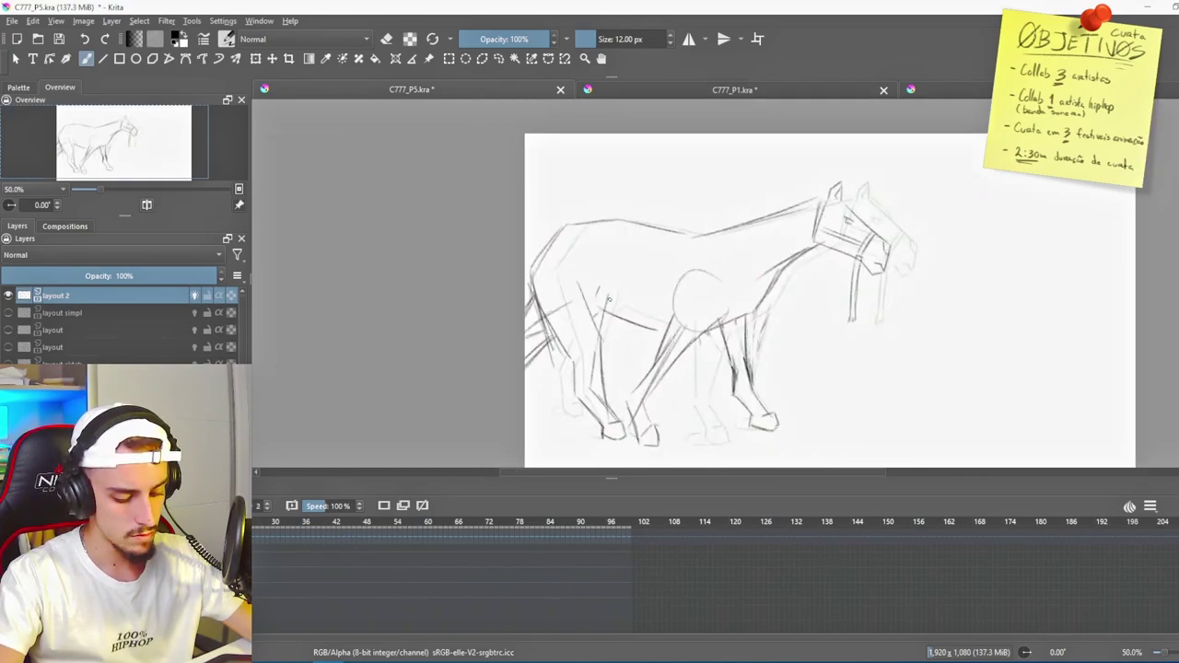
- Compare the walking horse pose with its neighbouring frames on the layout 2 layer
key("Left")
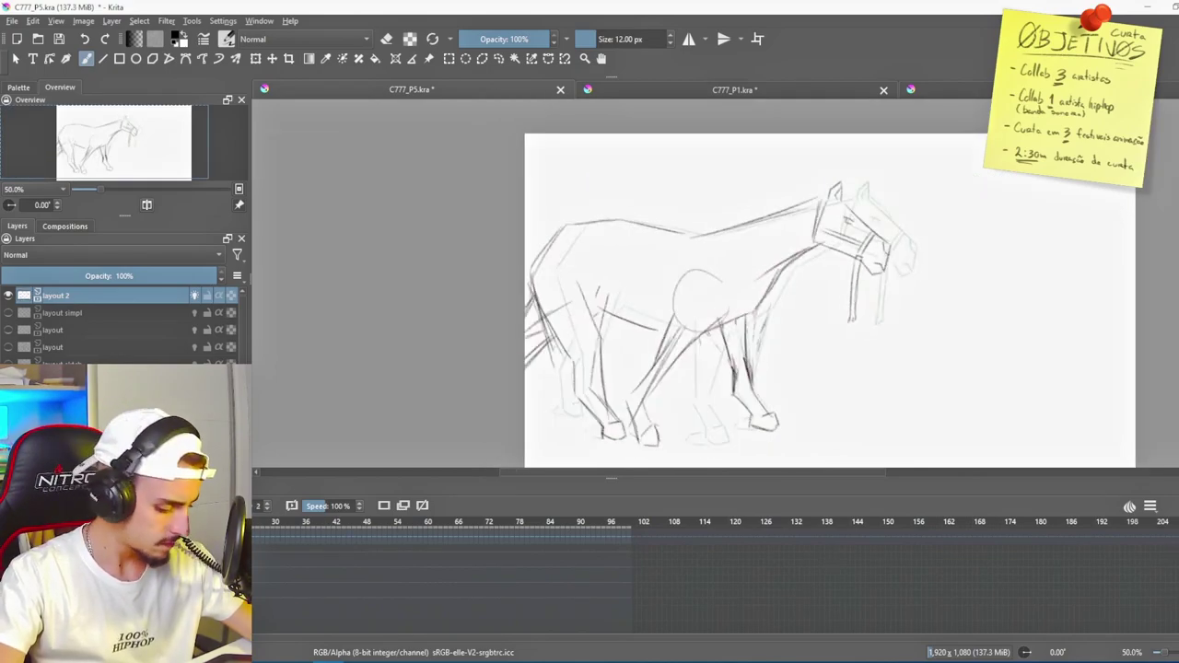
key("Left")
key("Left")
key("Right")
key("Left")
key("Right")
left_click(548, 59)
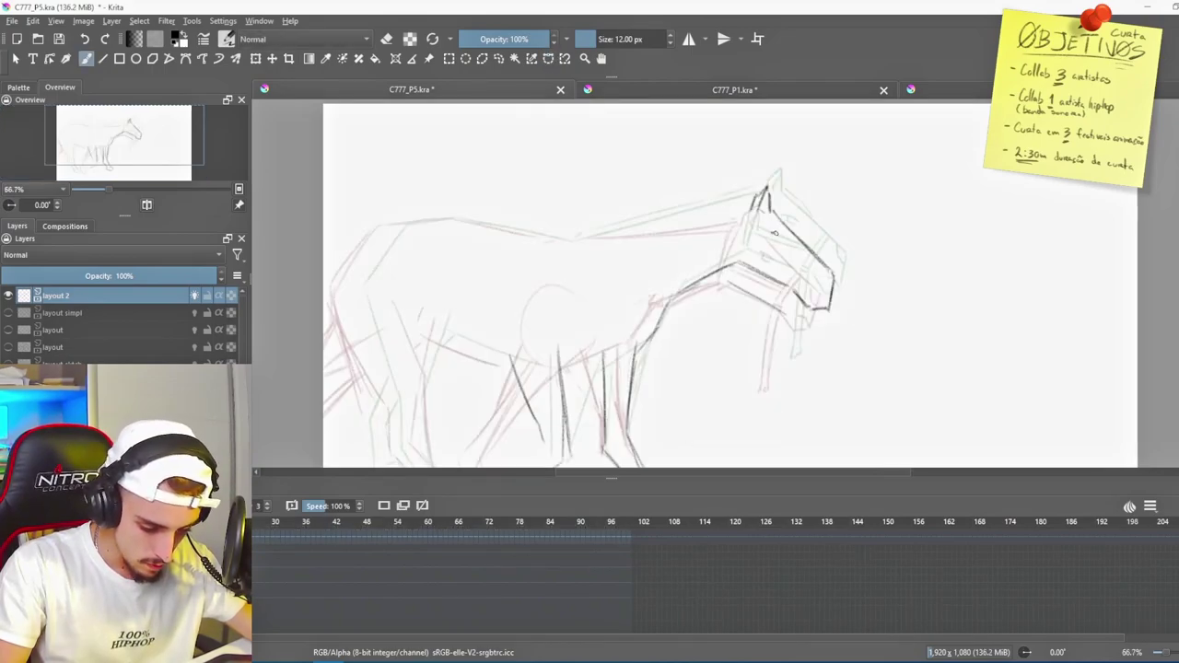
- Draw the rein hanging from the bridle on the in-between horse head in the layout 2 layer
left_click_drag(777, 231, 775, 372)
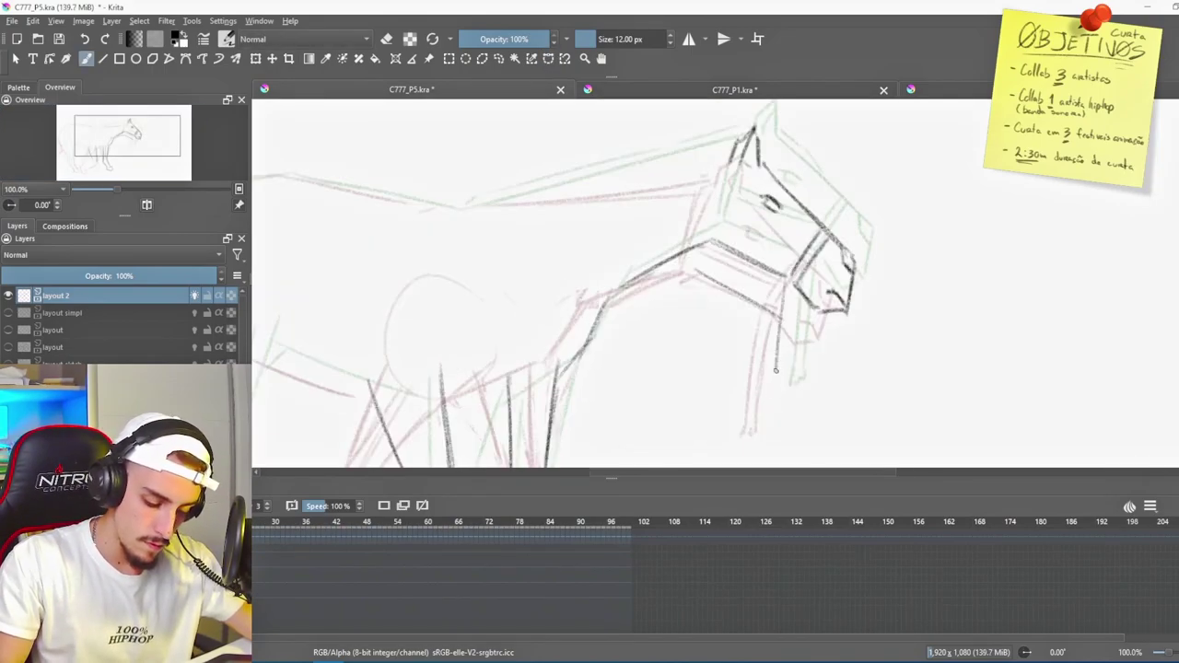
key("ctrl+z")
left_click_drag(790, 279, 765, 414)
key("minus")
- Examine the head and leg movement across the in-between pose and its adjacent frames
key("Left")
key("Right")
key("Right")
key("Left")
key("Left")
key("Left")
key("Right")
key("Right")
key("Left")
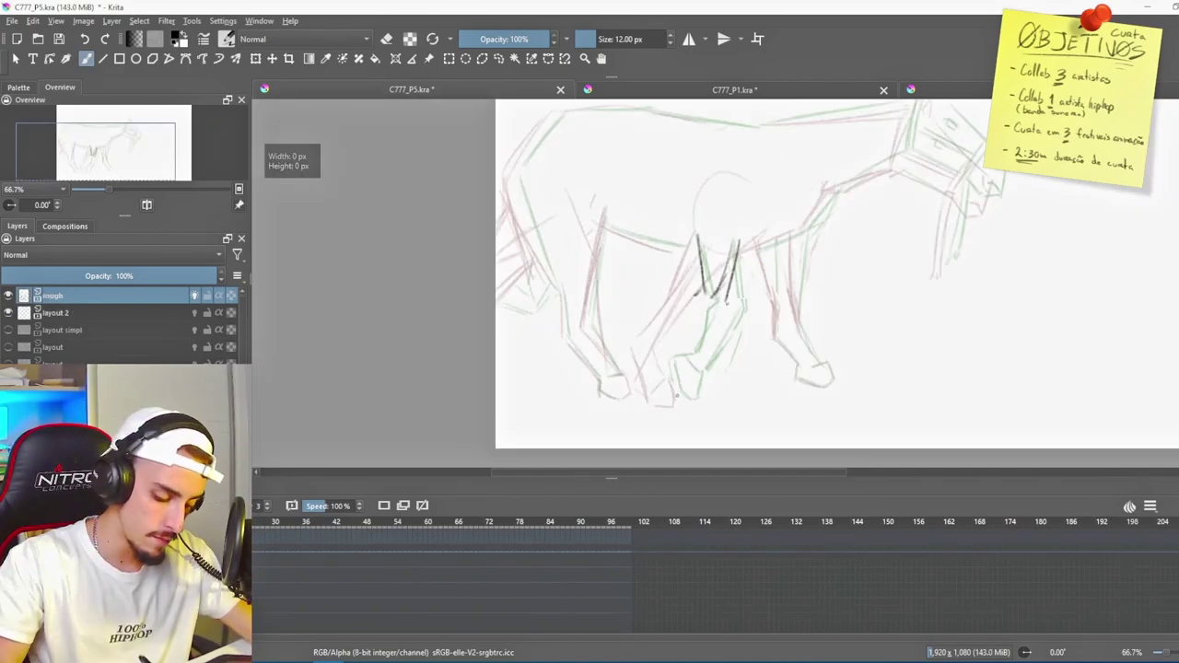
- Sketch joint and hoof guide circles and the lower part of the bent front leg on the rough layer
mouse_move(661, 379)
left_mouse_down()
mouse_move(694, 383)
mouse_move(670, 363)
left_mouse_up()
key("ctrl+z")
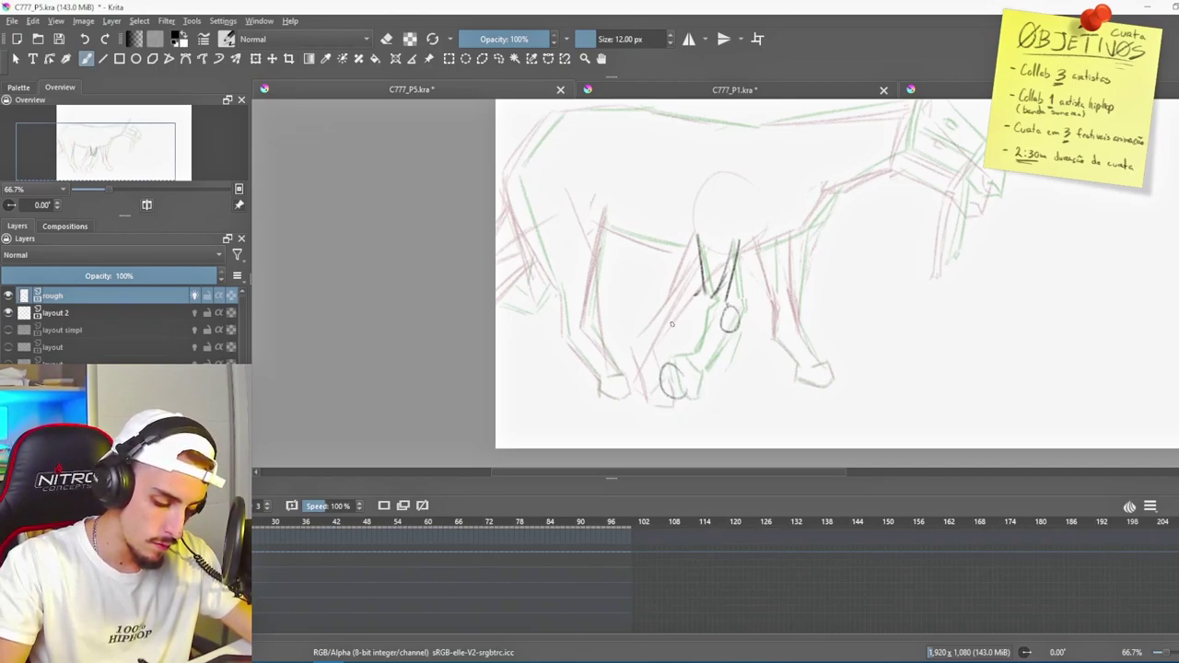
key("ctrl+z")
key("ctrl+z")
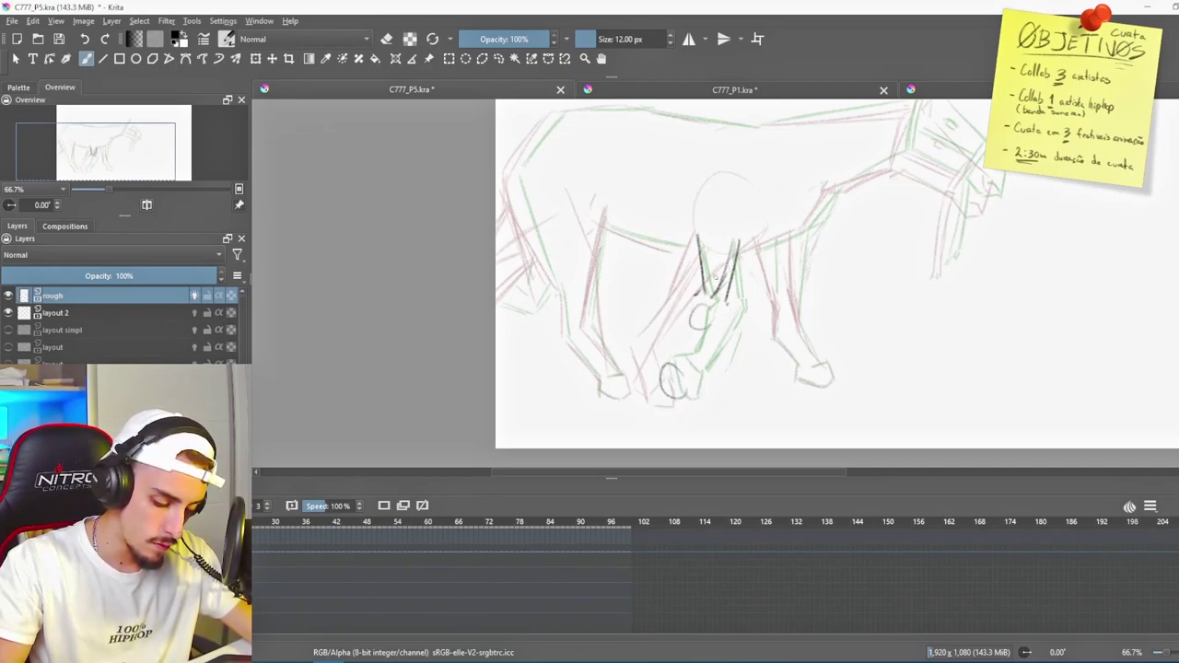
left_click_drag(699, 342, 687, 386)
- Examine how the bent front leg moves between the rough frame and its neighbours
key("Right")
key("Left")
key("Left")
key("Right")
key("Right")
key("Left")
key("Left")
key("Right")
key("Left")
key("Right")
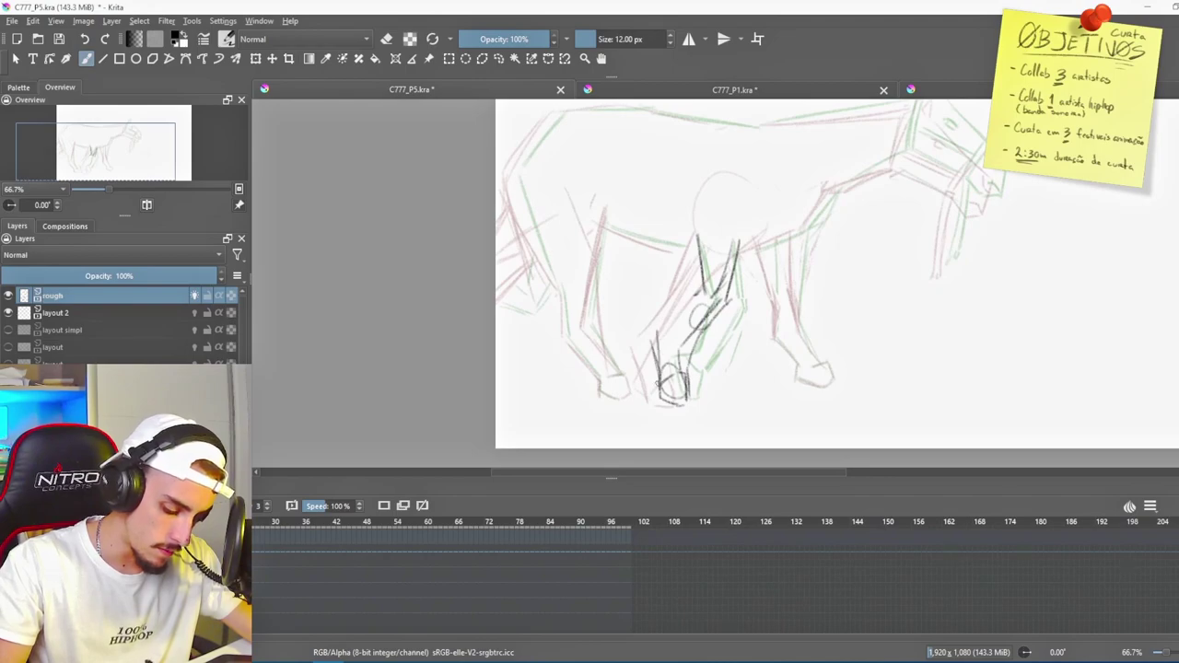
- Draw the front leg line and the forehead contour of the in-between horse on the rough layer, following the onion-skinned poses
left_click_drag(818, 256, 774, 365)
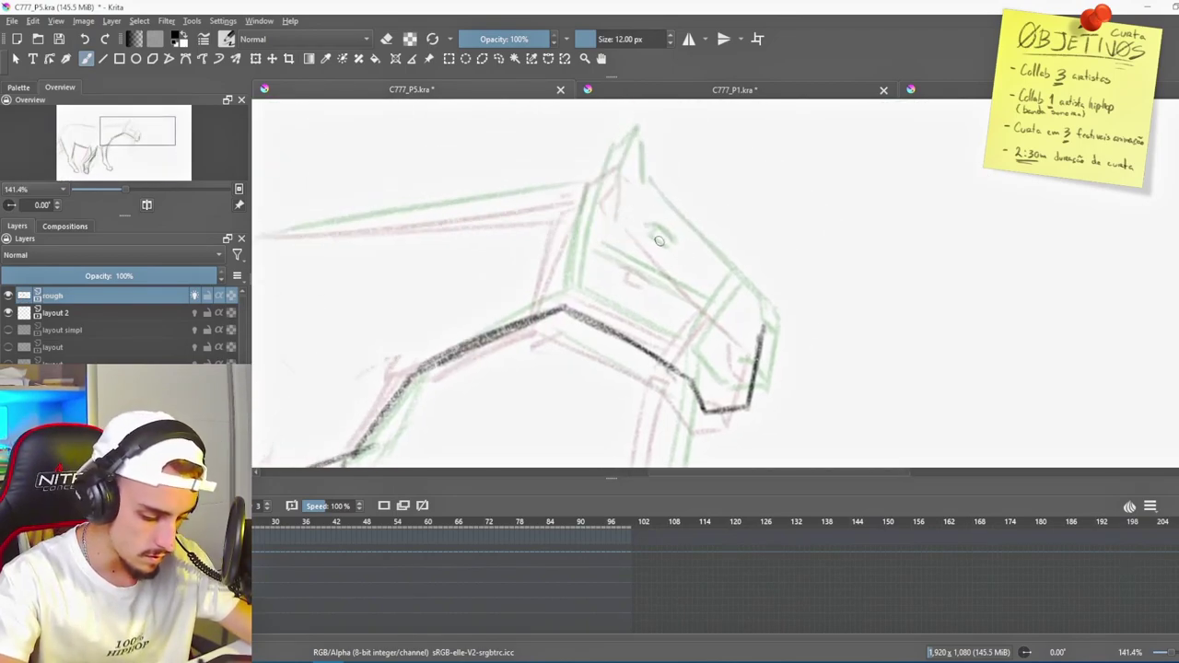
left_click_drag(641, 245, 717, 344)
key("ctrl+z")
key("ctrl+z")
mouse_move(641, 197)
left_mouse_down()
mouse_move(759, 310)
mouse_move(763, 328)
mouse_move(748, 318)
left_mouse_up()
left_click_drag(634, 196, 667, 235)
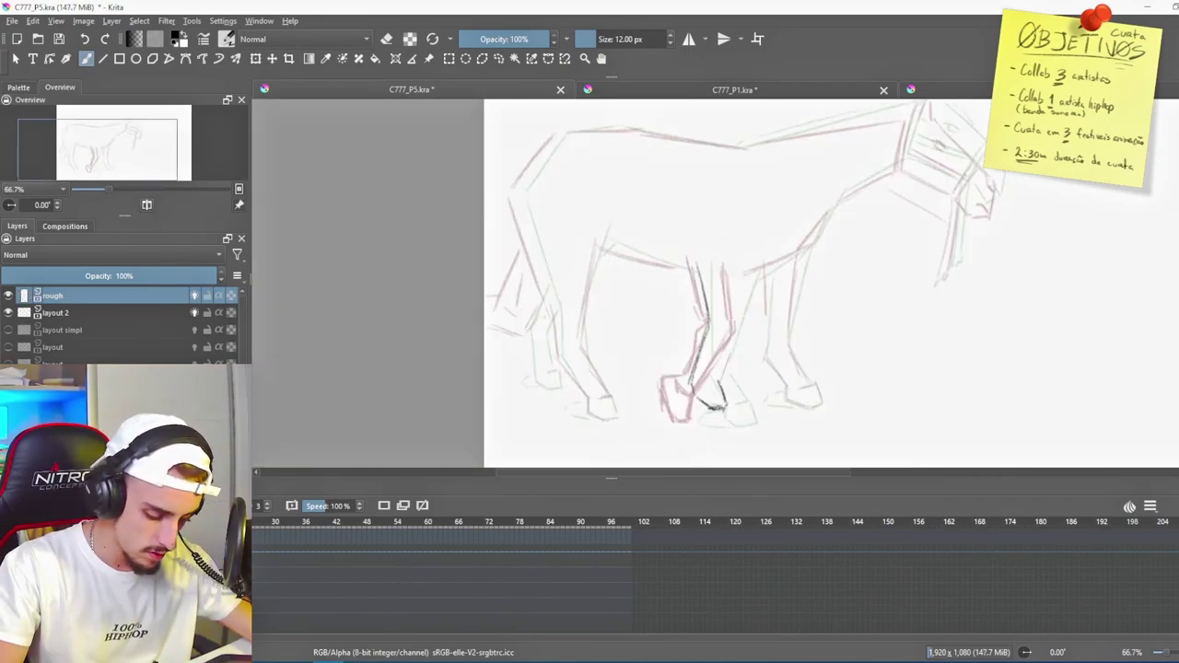
- Draw both sides of the bent front leg from the belly to the hoof on the rough layer
left_click_drag(699, 258, 709, 317)
left_click_drag(737, 262, 726, 343)
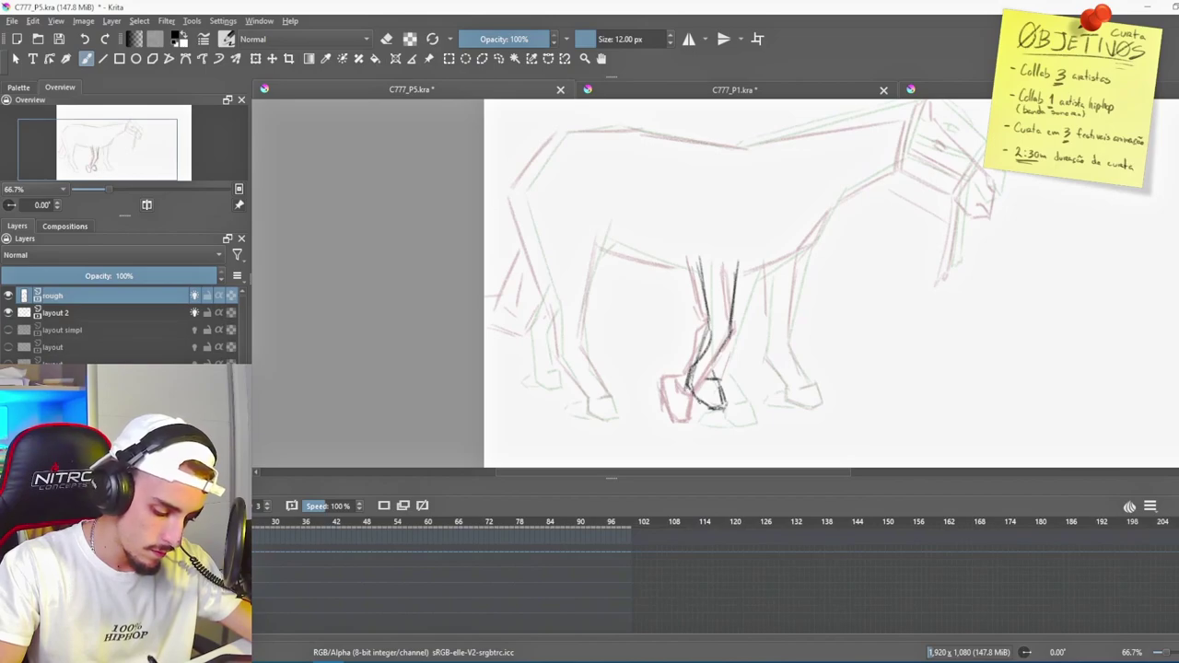
left_click_drag(692, 391, 702, 402)
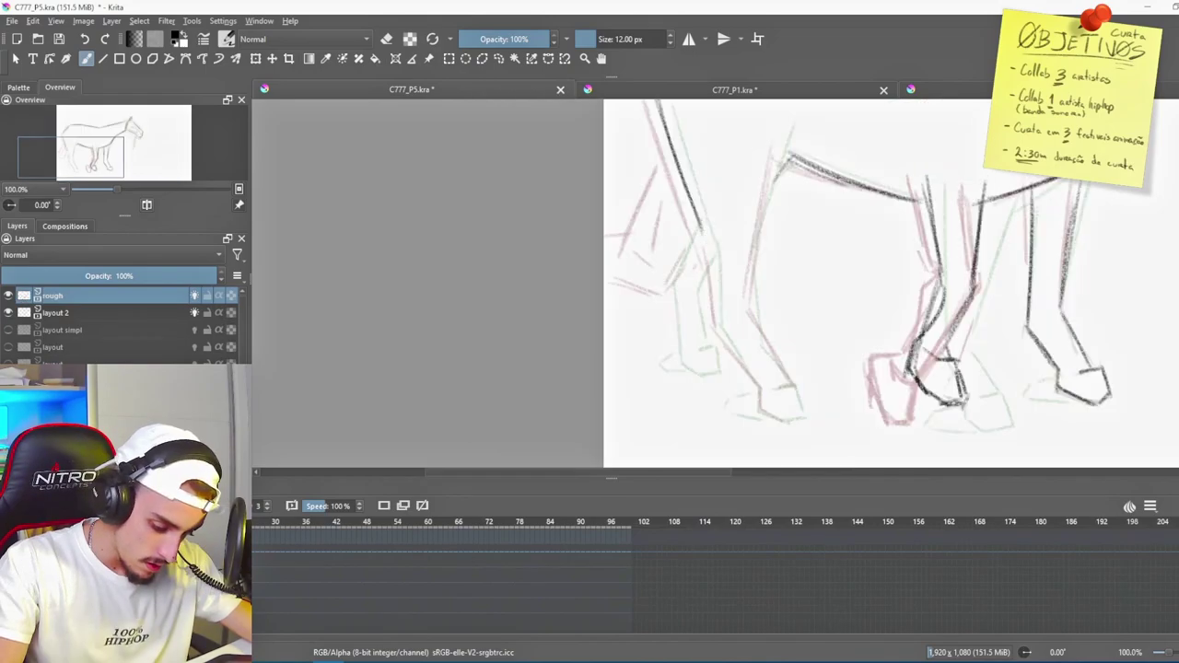
- Draw the near hind leg with its hoof and try a first version of the far hind leg on the rough layer
left_click_drag(709, 232, 717, 318)
mouse_move(709, 234)
left_mouse_down()
mouse_move(718, 317)
mouse_move(754, 386)
left_mouse_up()
key("ctrl+z")
mouse_move(717, 324)
left_mouse_down()
mouse_move(759, 389)
mouse_move(761, 413)
left_mouse_up()
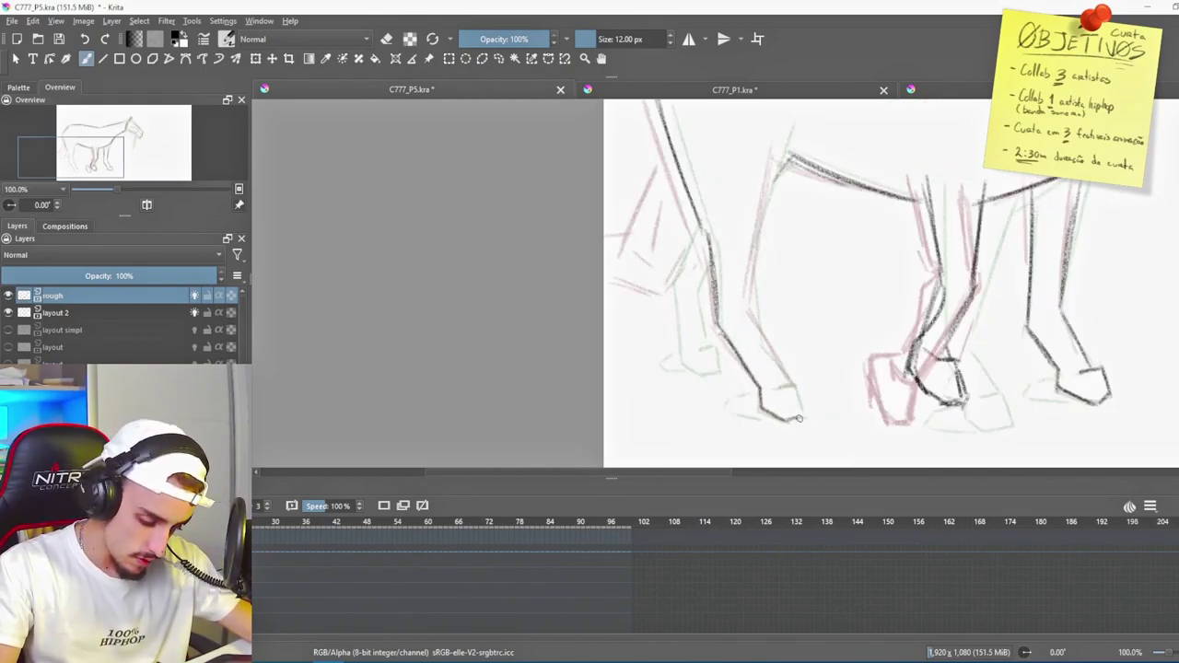
left_click_drag(773, 171, 801, 416)
left_click_drag(710, 239, 687, 324)
left_click_drag(701, 314, 693, 342)
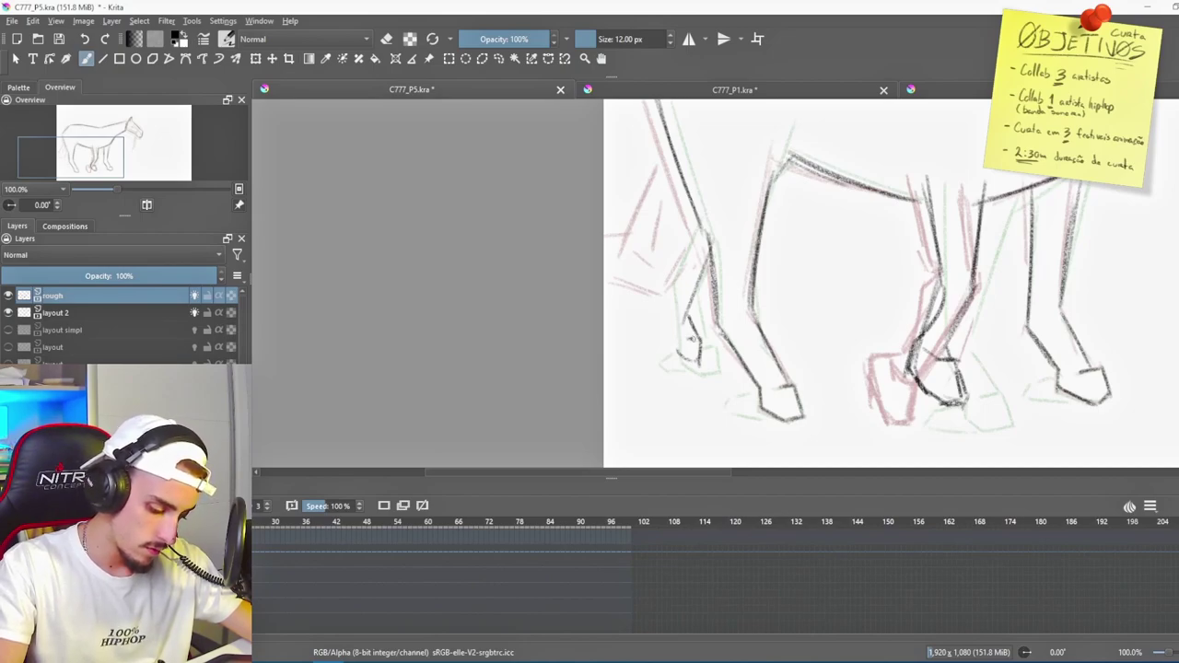
key("ctrl+z")
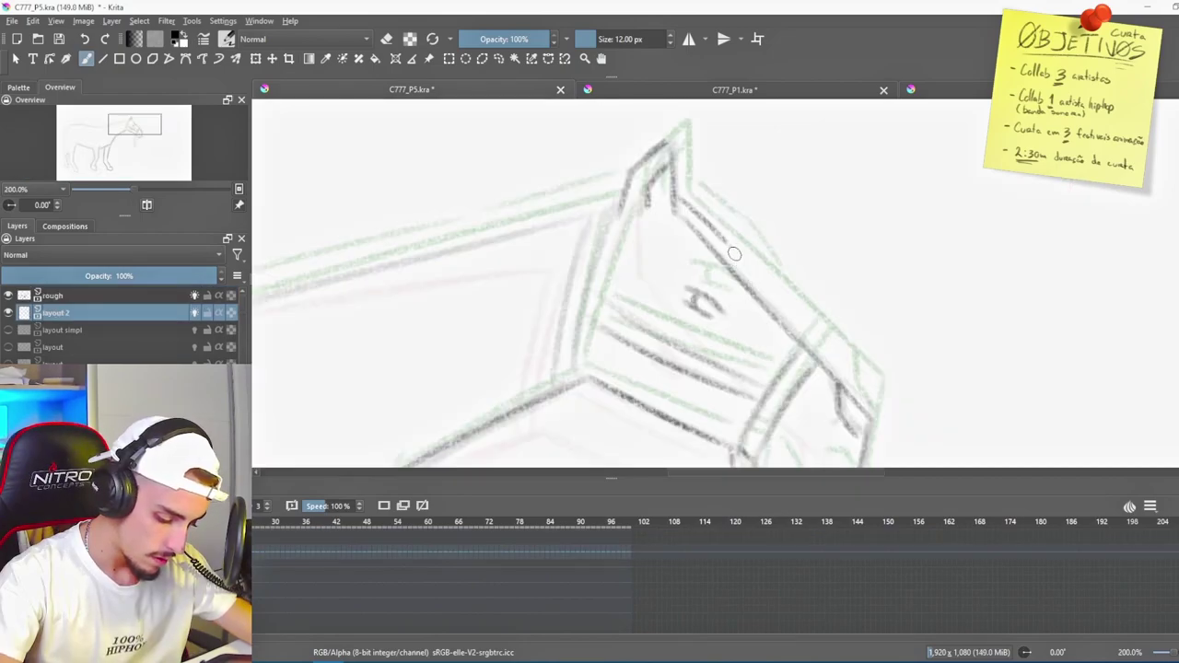
- Add a line to the horse's forehead on the layout 2 layer and compare the head with the neighbouring frames
left_click_drag(731, 251, 760, 295)
key("Left")
key("Right")
key("Right")
key("Left")
key("Left")
key("Left")
- Draw the top edge of the forward front hoof and the noseband line across the muzzle on the layout 2 layer
scroll(716, 193, "down", 4)
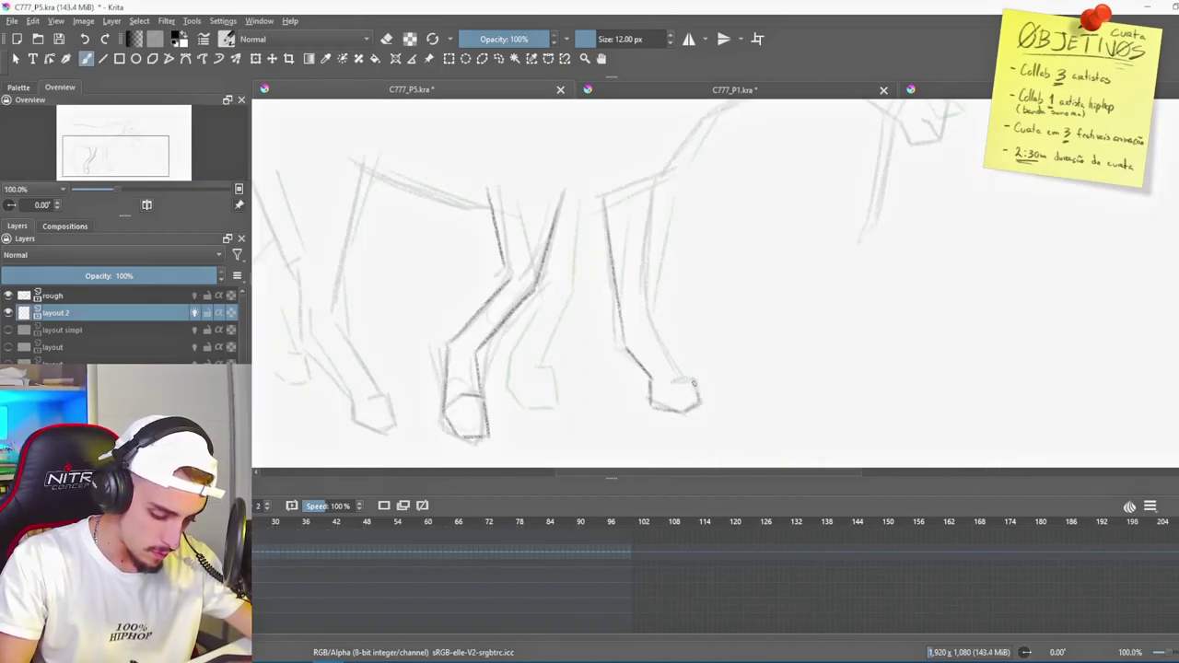
left_click_drag(685, 380, 695, 376)
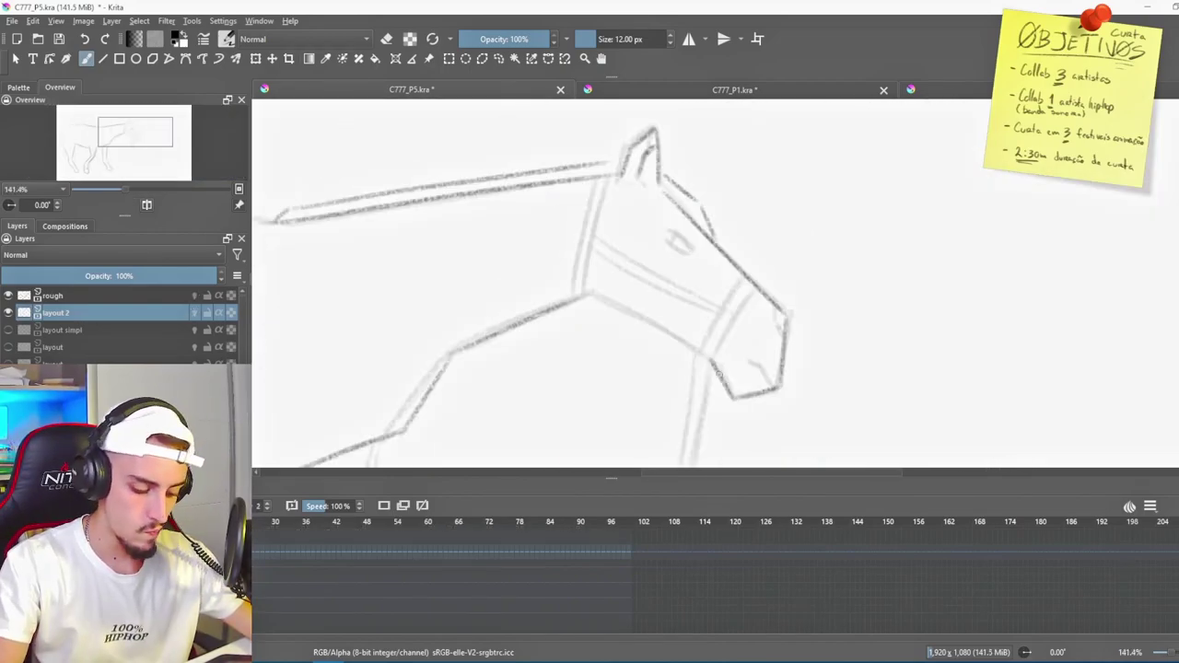
key("Right")
key("Left")
key("Left")
key("Right")
key("ctrl+z")
left_click_drag(714, 352, 757, 284)
key("ctrl+z")
left_click_drag(714, 356, 752, 291)
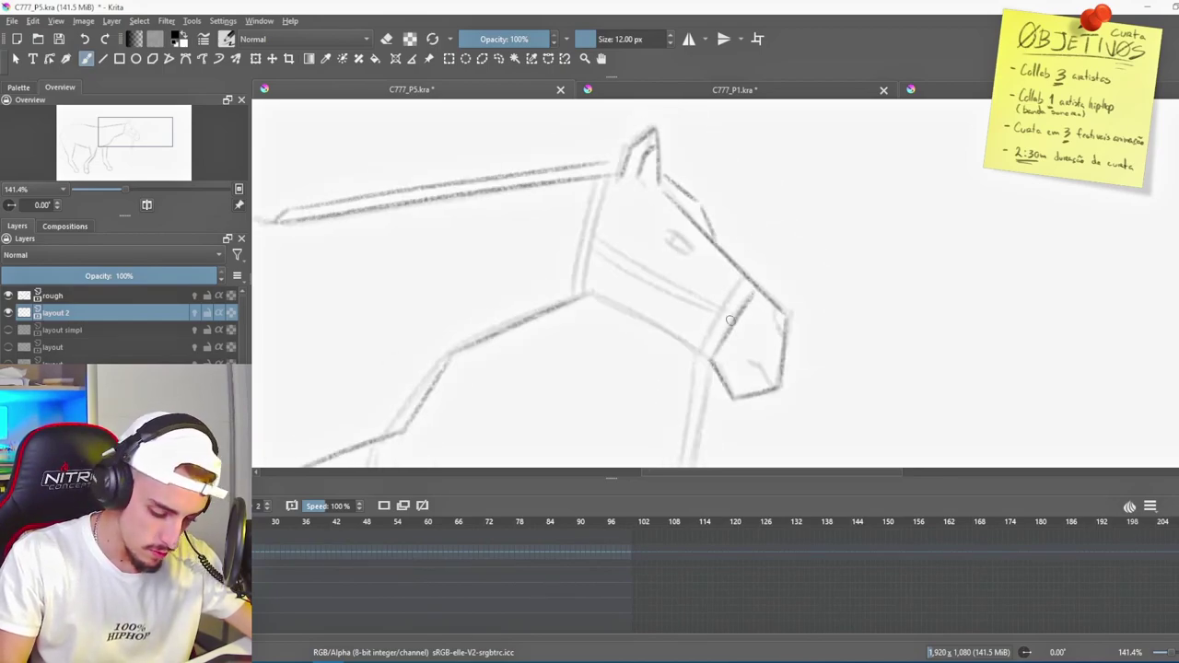
- Transform the partial head and neck drawing in the layout 2 frame with a slight rotation, and compare it with adjacent frames
right_click(128, 552)
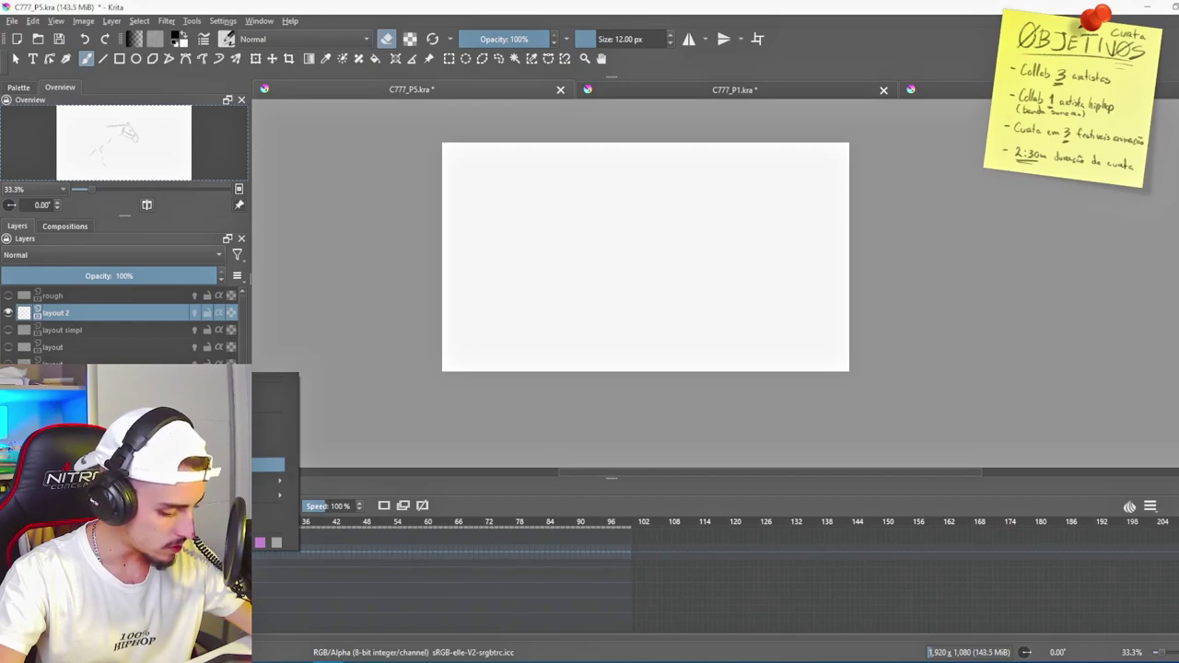
left_click(207, 464)
left_click(255, 58)
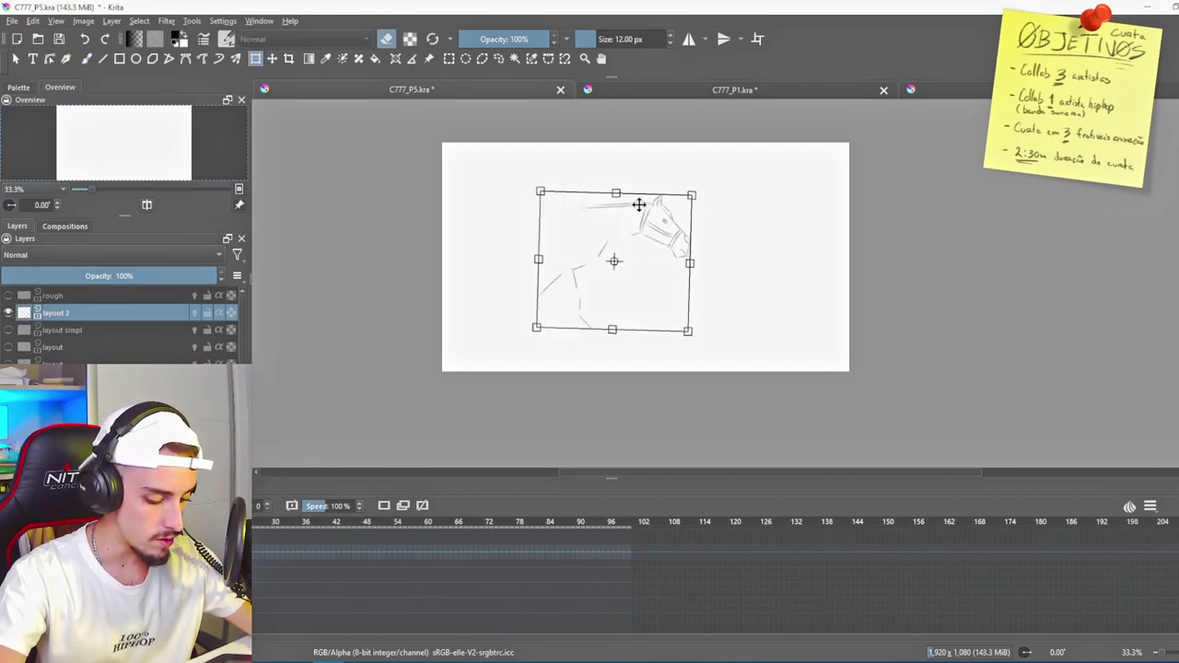
scroll(639, 202, "up", 1)
key("Return")
key("Left")
key("Left")
key("Left")
key("Right")
key("Right")
key("Right")
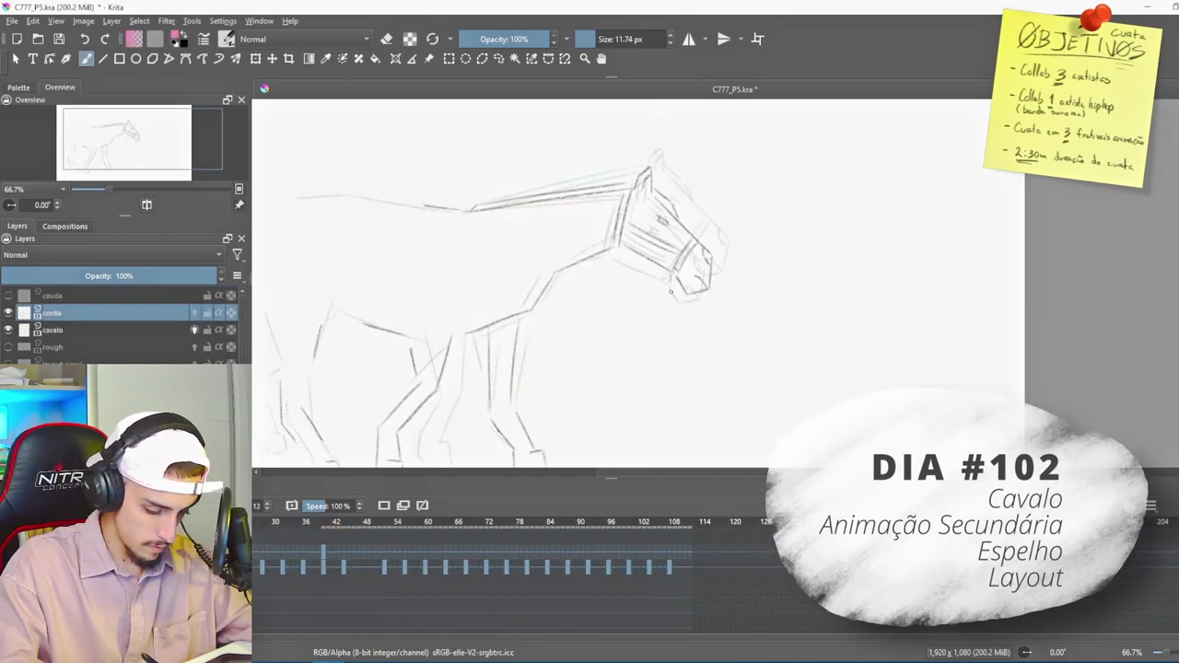
- Sketch the pink rope hanging from the horse's bridle on the corda layer, reworking its swing between frames
left_click_drag(670, 292, 647, 337)
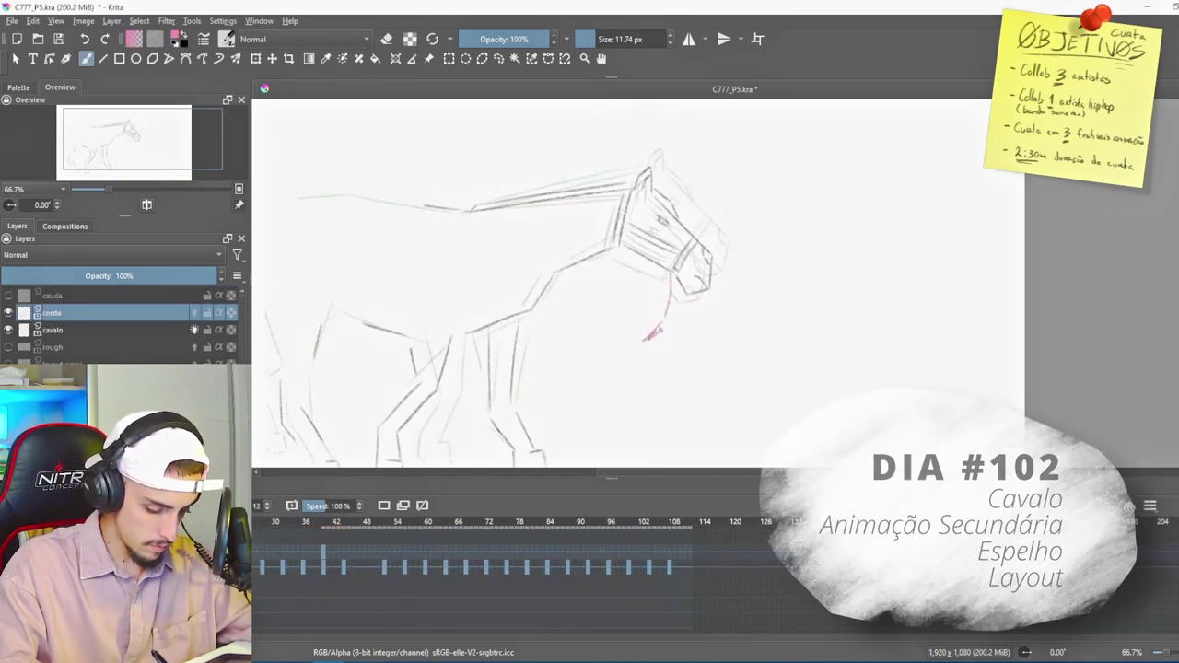
key("ctrl+z")
left_click_drag(671, 279, 659, 325)
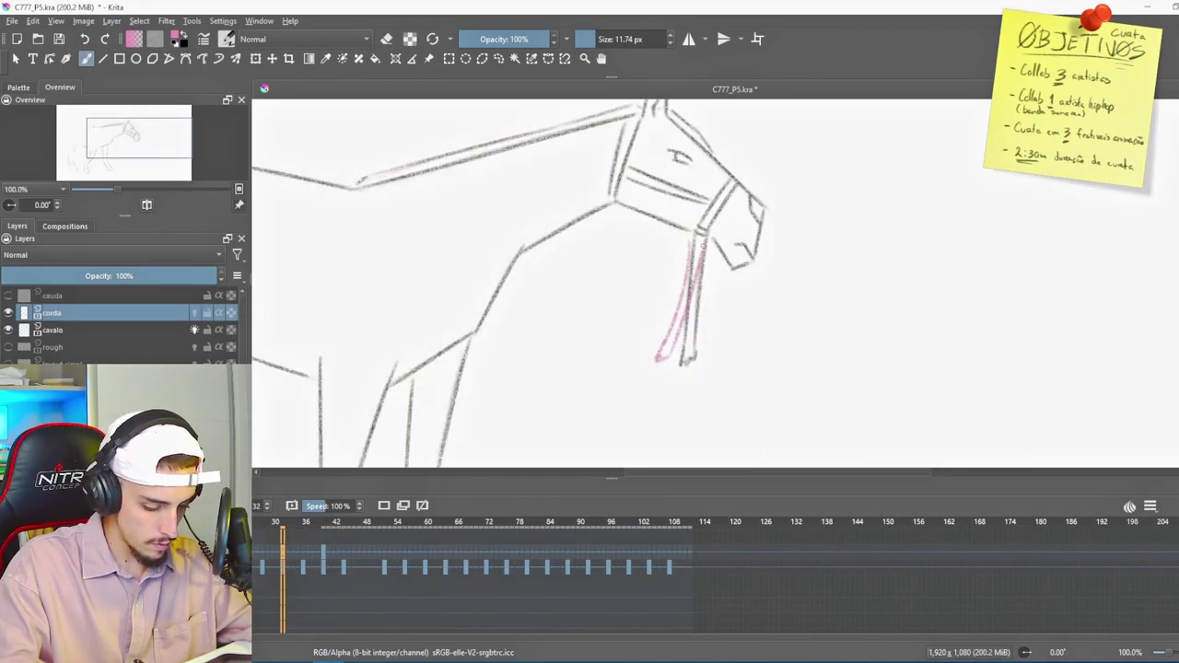
mouse_move(698, 248)
left_mouse_down()
mouse_move(678, 337)
mouse_move(663, 337)
left_mouse_up()
key("ctrl+z")
scroll(674, 301, "down", 2)
key("Left")
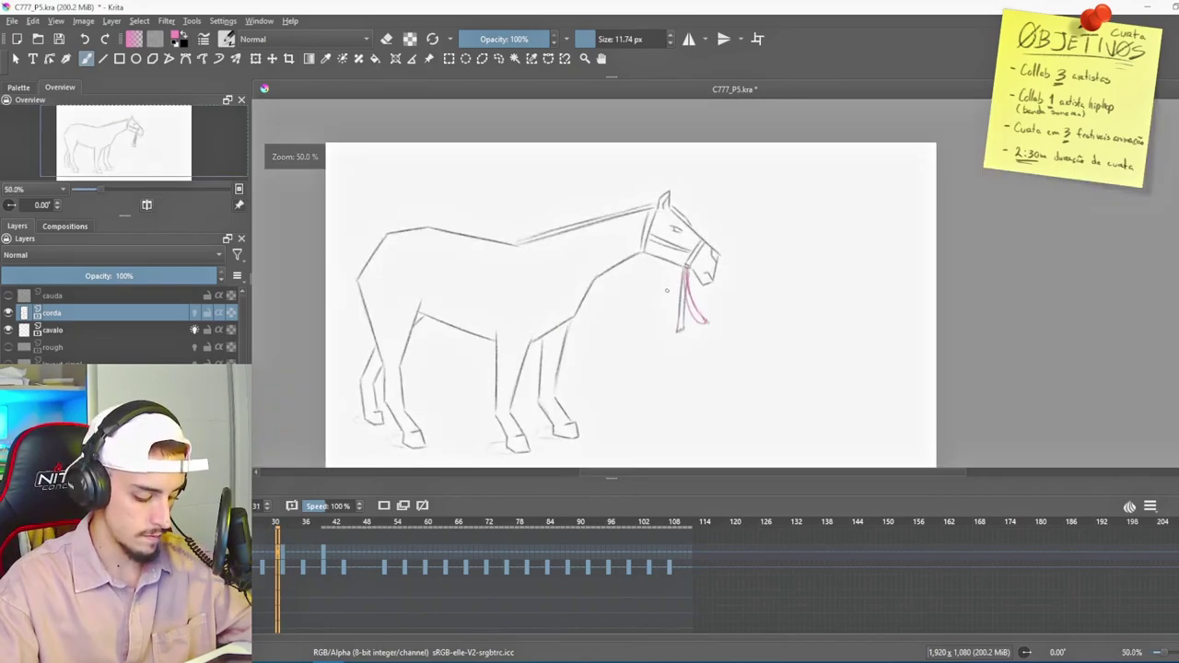
- Examine how the rope follows the horse's head across the frames up to frame 44
key("Right")
key("Right")
key("Right")
key("Right")
key("Right")
key("Right")
key("Right")
key("Right")
key("Right")
key("plus")
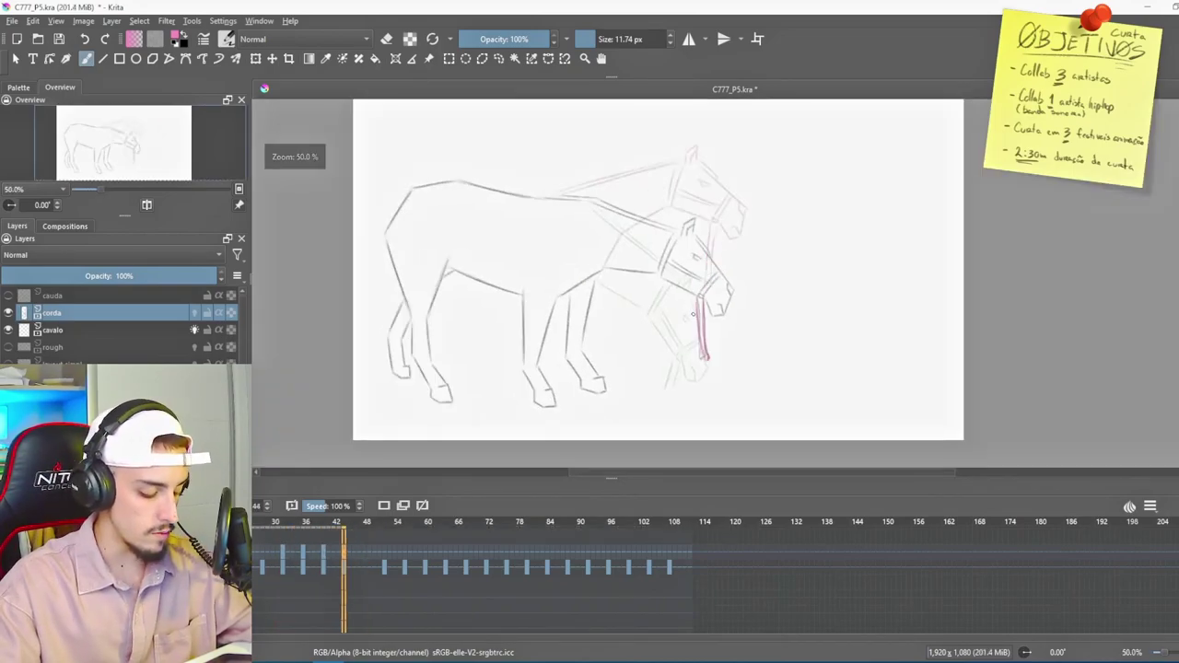
- Lower the opacity of the cavalo layer
left_click(55, 330)
left_click(78, 276)
left_click_drag(78, 275, 70, 275)
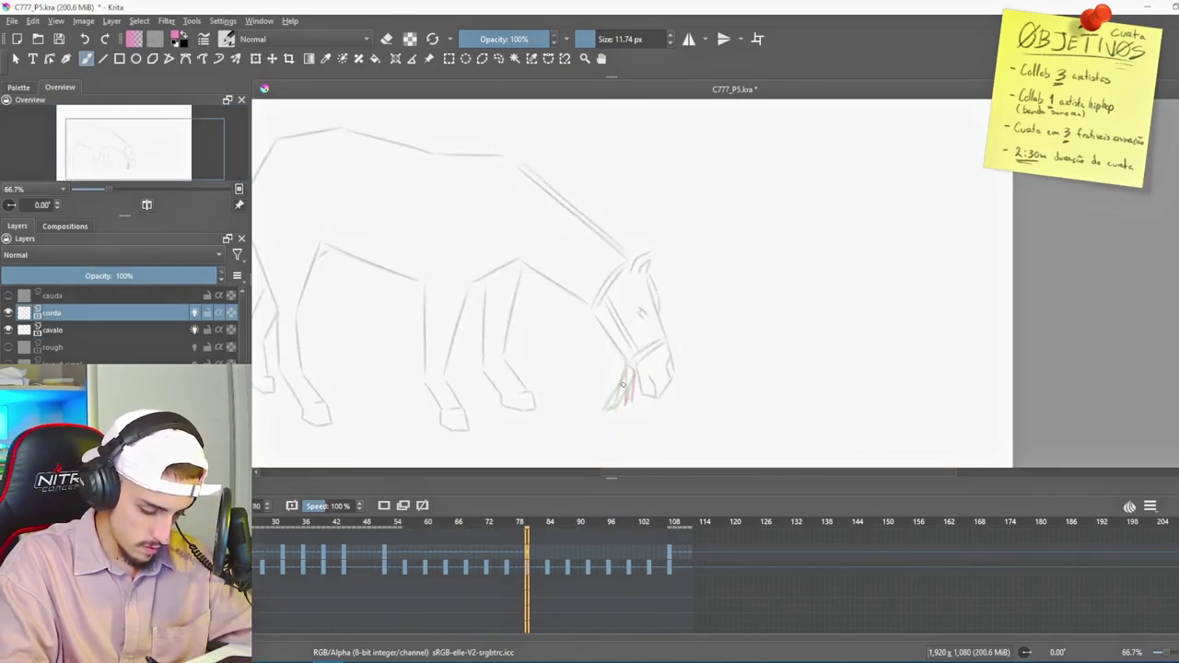
- Sketch the short rope hanging below the grazing horse's head at frame 80 on the corda layer
left_click_drag(622, 385, 612, 409)
scroll(729, 233, "up", 1)
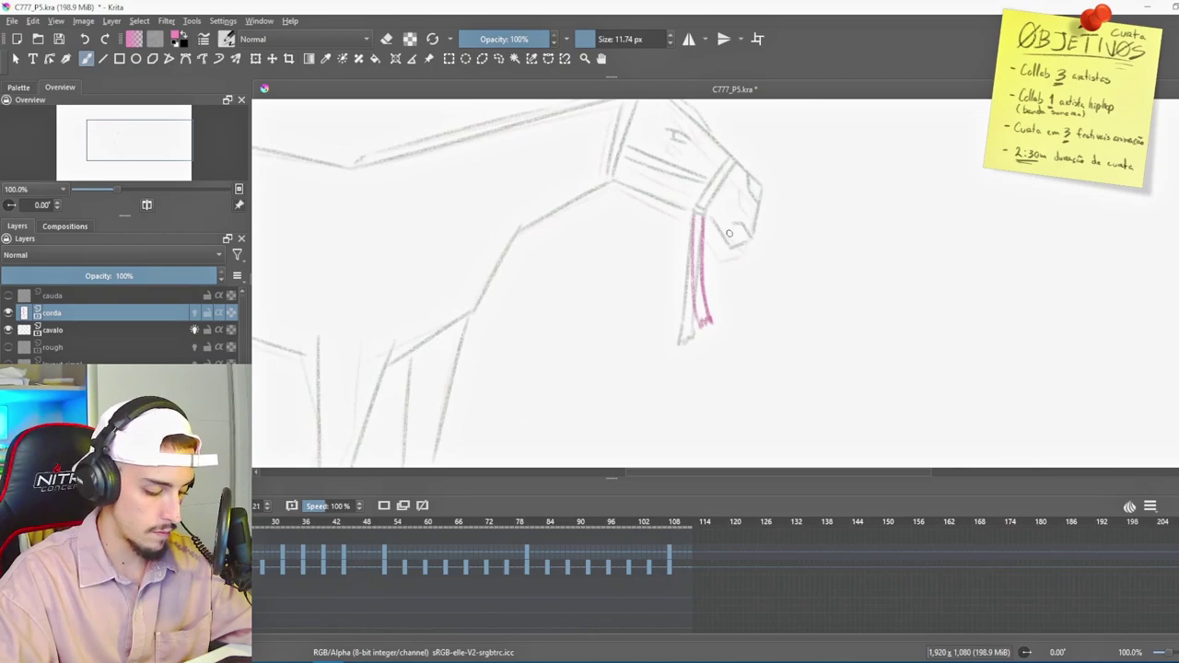
scroll(696, 267, "down", 2)
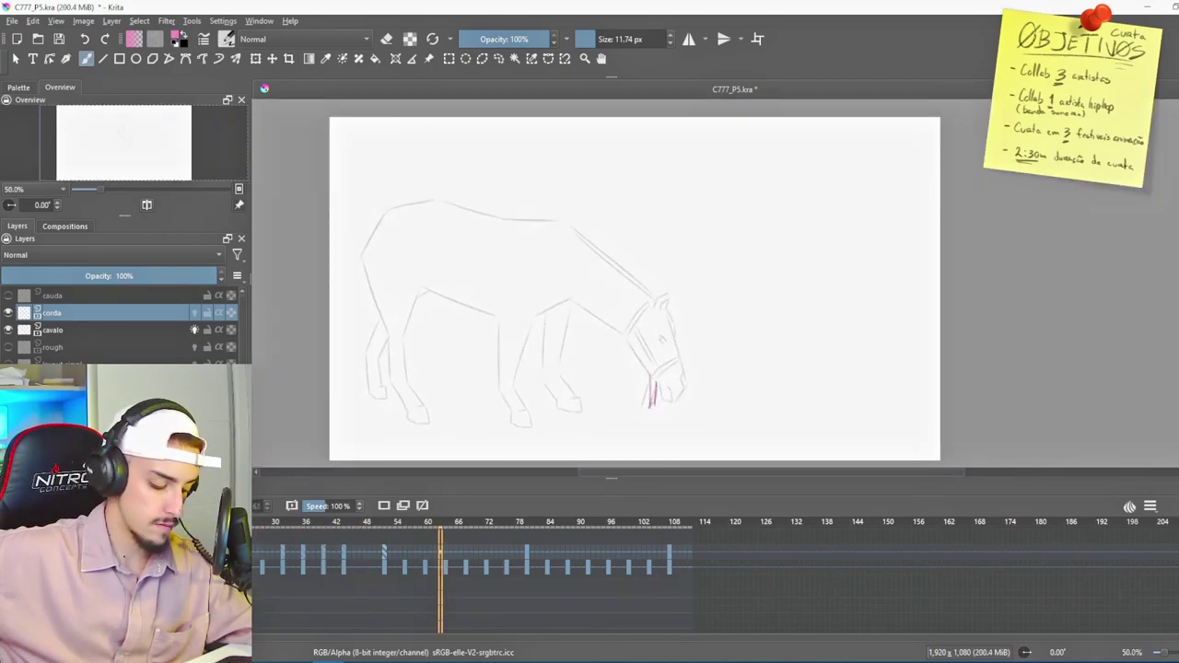
scroll(648, 210, "up", 3)
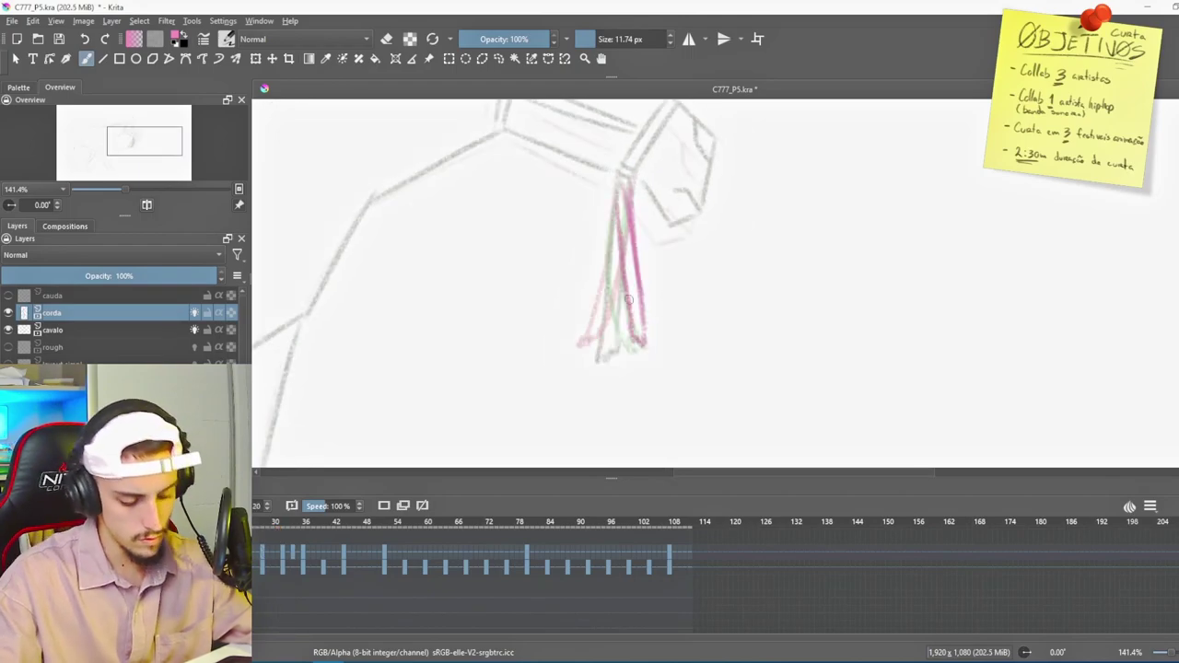
scroll(628, 293, "down", 4)
scroll(628, 274, "up", 1)
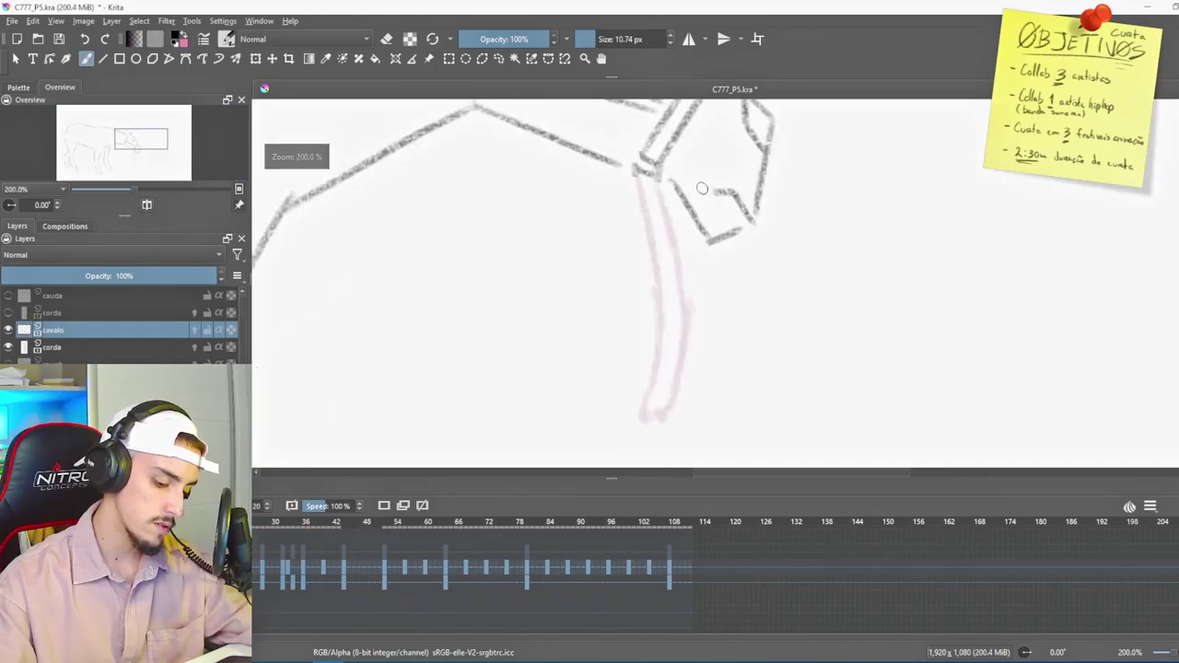
- Trace the edge of the rope below the bridle on the cavalo layer, following the faint pink corda guide
key("Left")
key("Left")
key("Left")
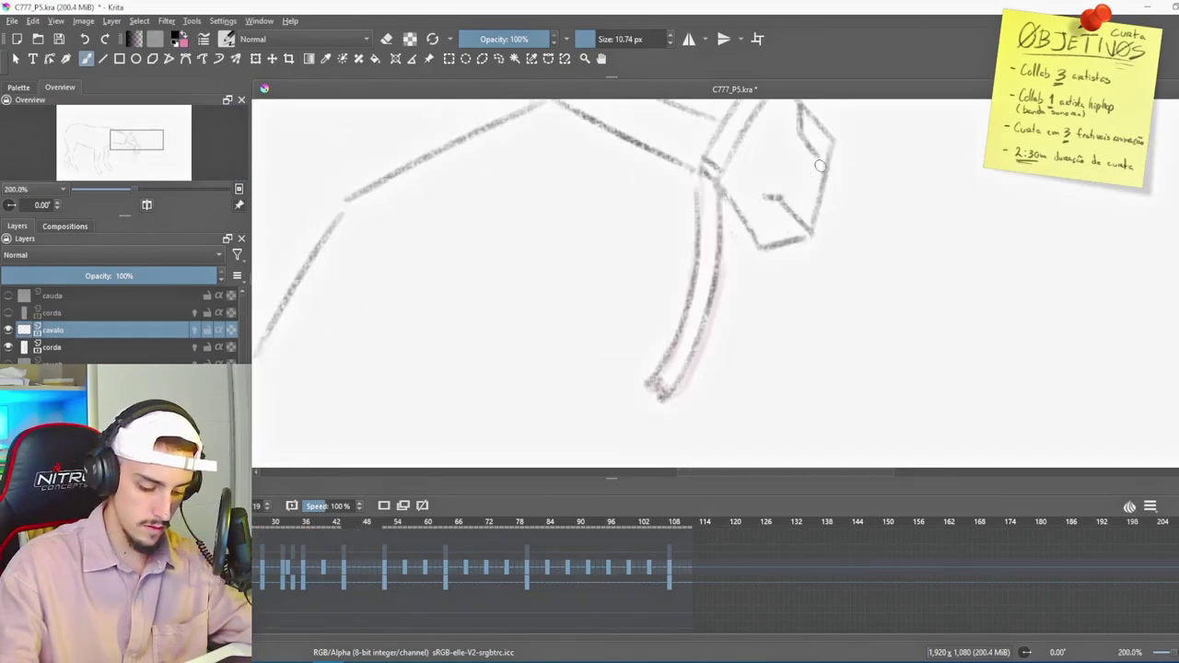
key("Right")
key("Left")
key("Right")
left_click_drag(713, 162, 738, 304)
key("ctrl+z")
key("ctrl+z")
left_click_drag(718, 210, 736, 302)
- Trace both edges of the grazing horse's rope at frame 60 on the cavalo layer
key("Right")
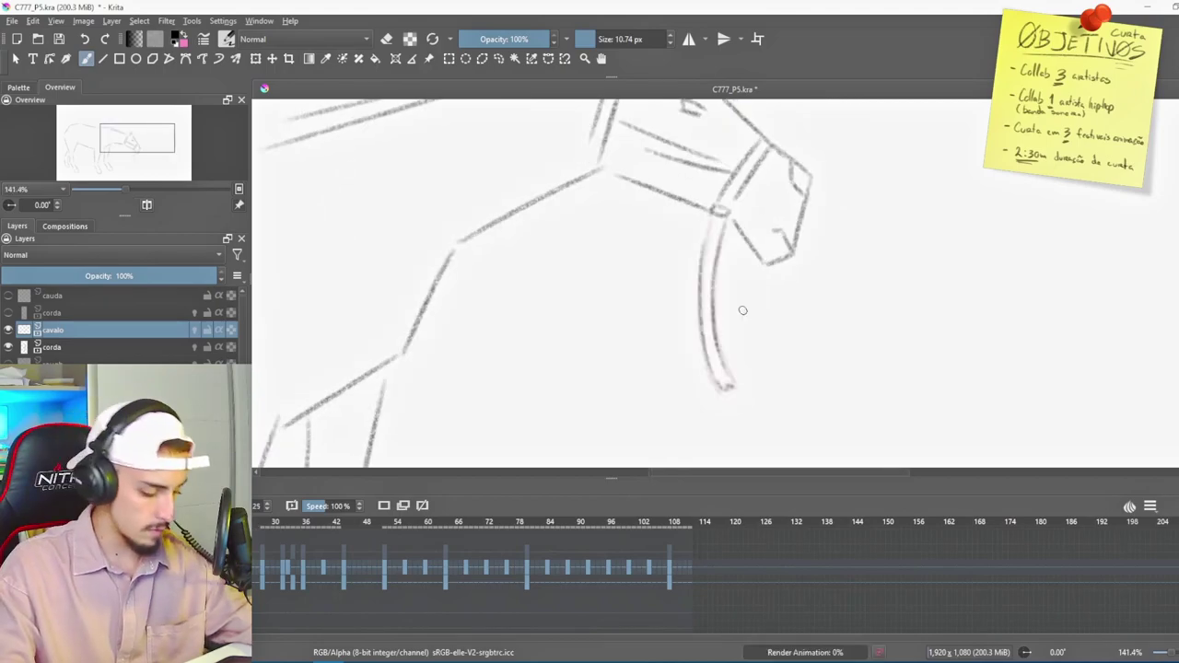
key("Right")
key("Left")
key("Right")
left_click_drag(724, 281, 783, 280)
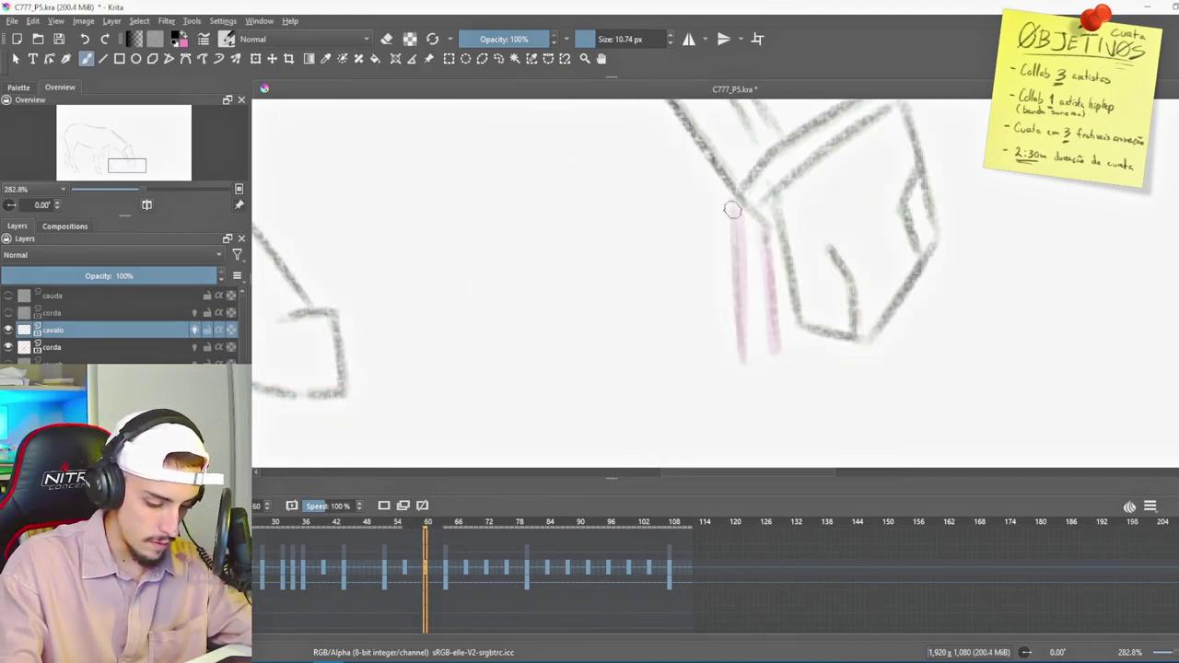
left_click_drag(732, 208, 740, 360)
left_click_drag(770, 234, 773, 346)
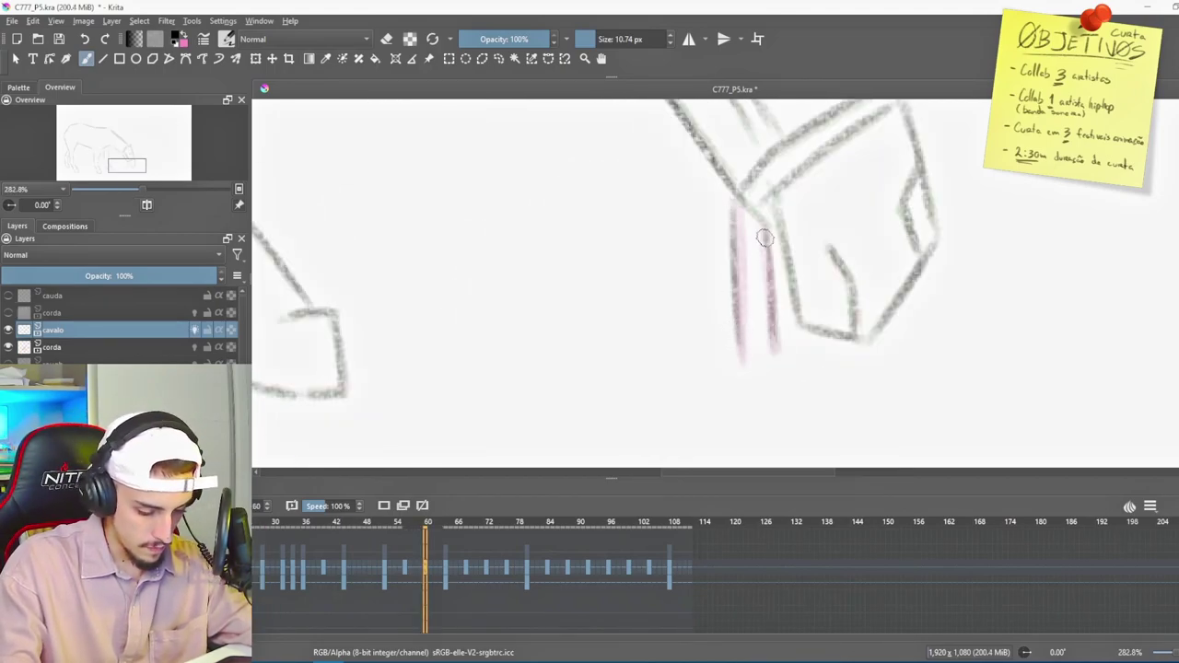
- Trace the rope edge on a following frame of the cavalo layer and play back the horse animation
key("alt+Right")
key("alt+Right")
left_click_drag(763, 230, 742, 318)
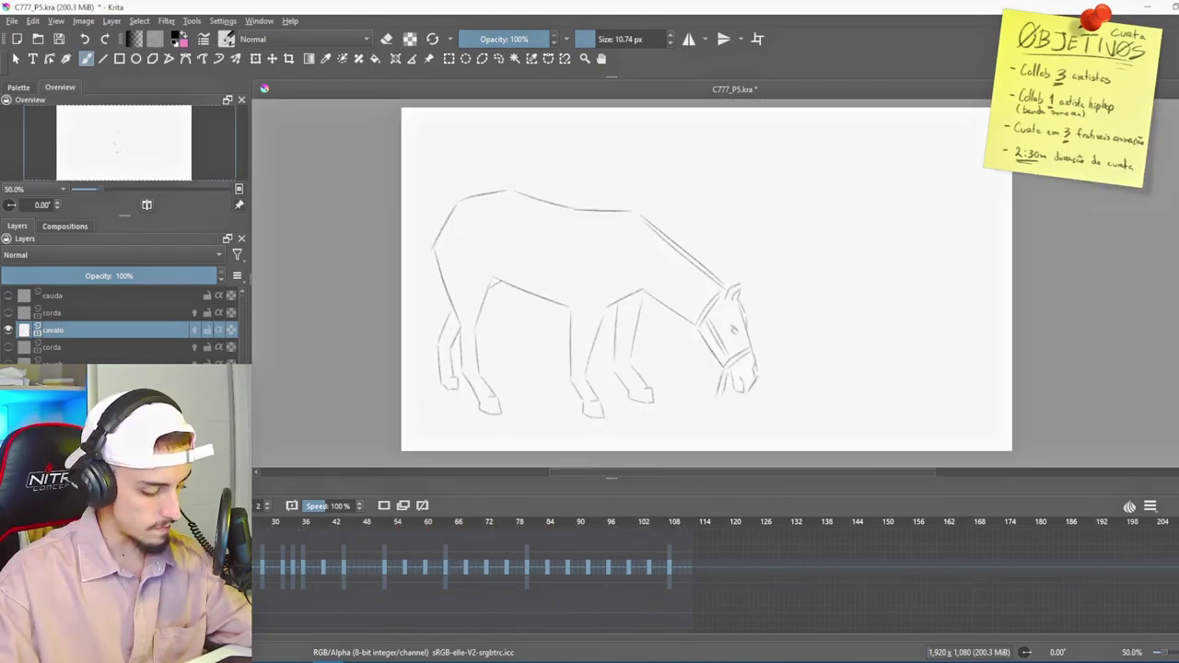
key("space")
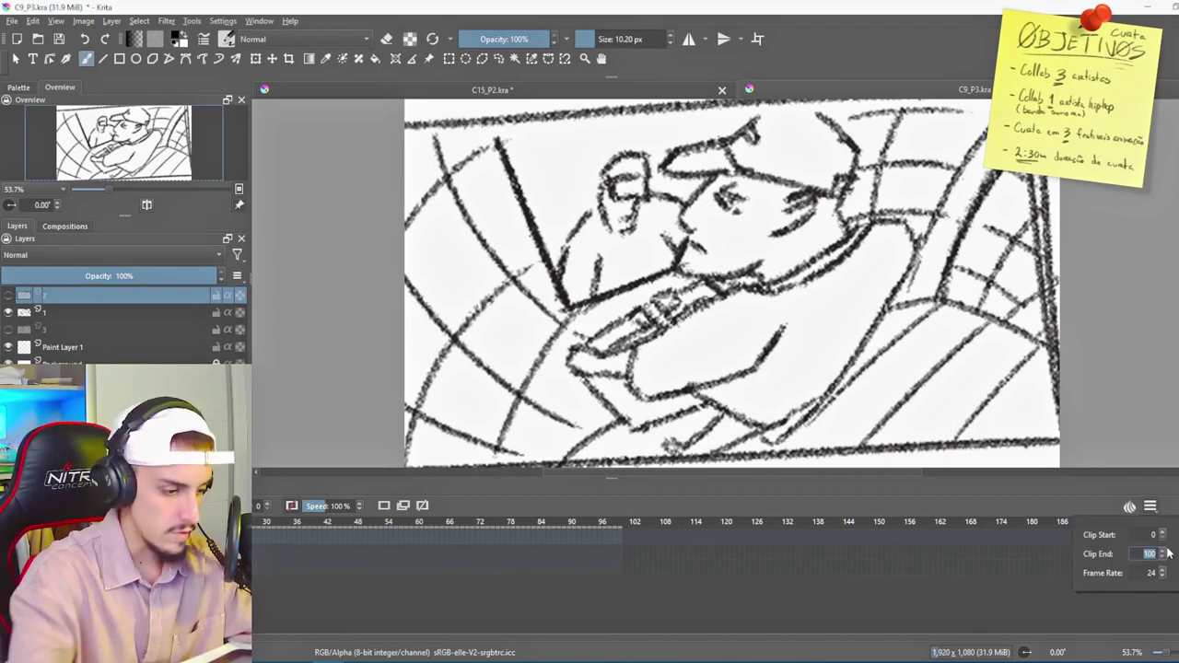
- Set the animation clip end of C9_P3.kra to frame 192
type("192")
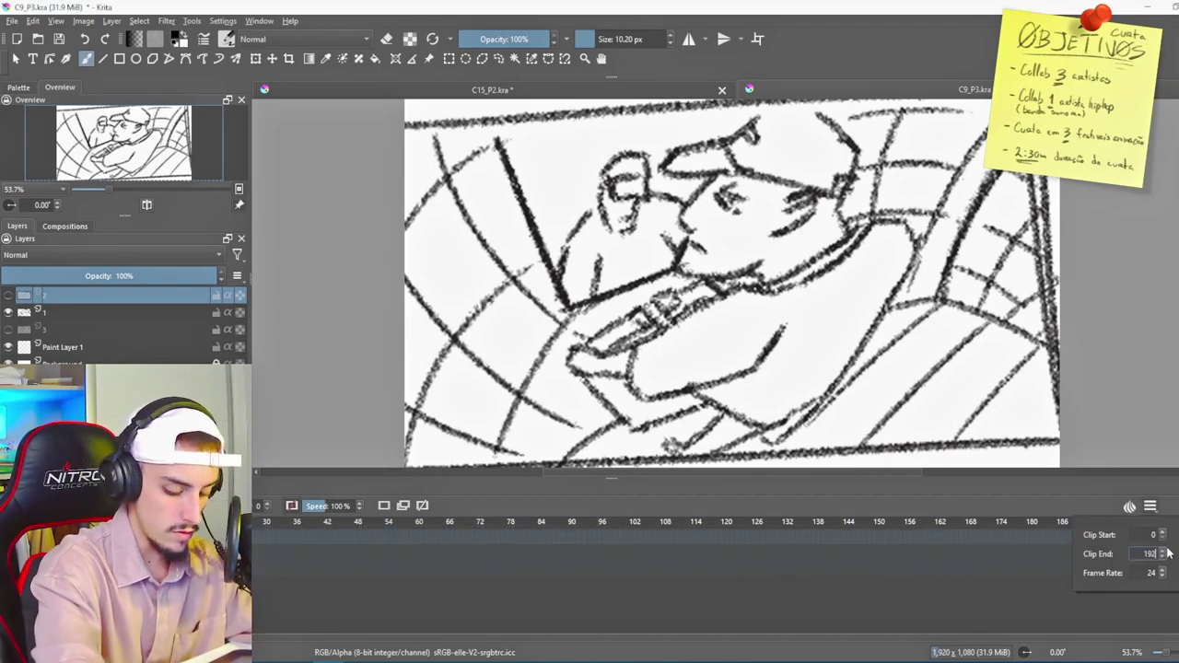
key("Return")
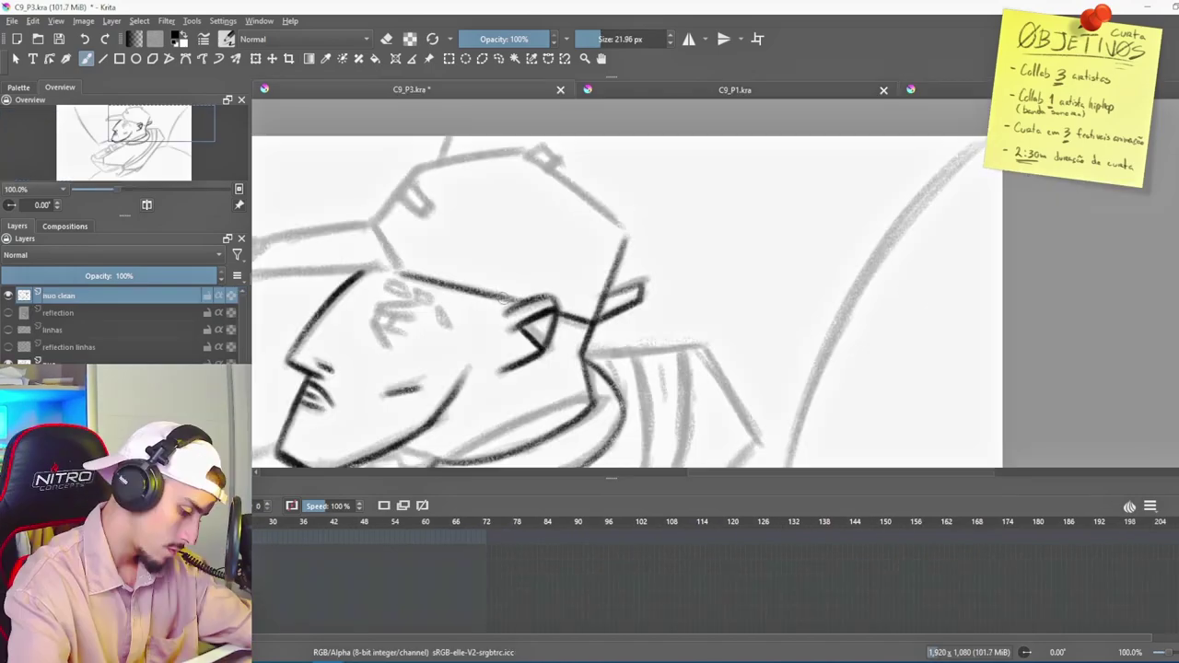
- Redraw the cap's lower edge above the face and the jacket's upper shoulder edge on the nuo clean layer
key("ctrl+z")
key("ctrl+z")
left_click_drag(400, 272, 514, 300)
left_click_drag(693, 220, 726, 230)
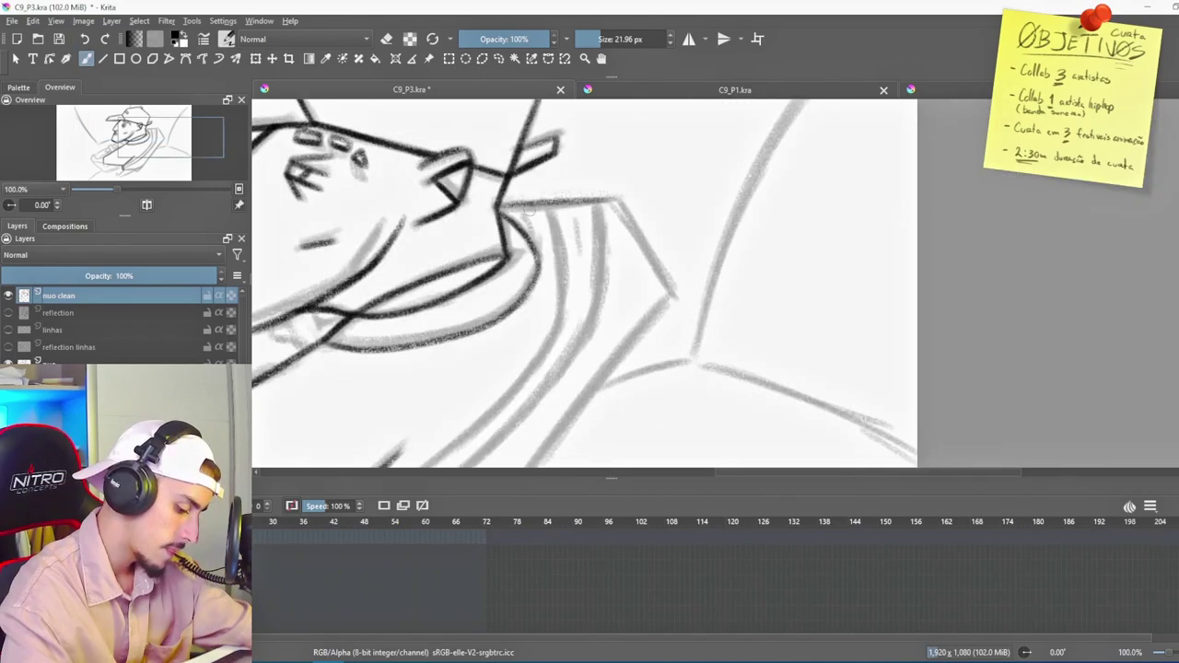
key("ctrl+z")
left_click_drag(503, 208, 616, 200)
left_click_drag(525, 208, 589, 204)
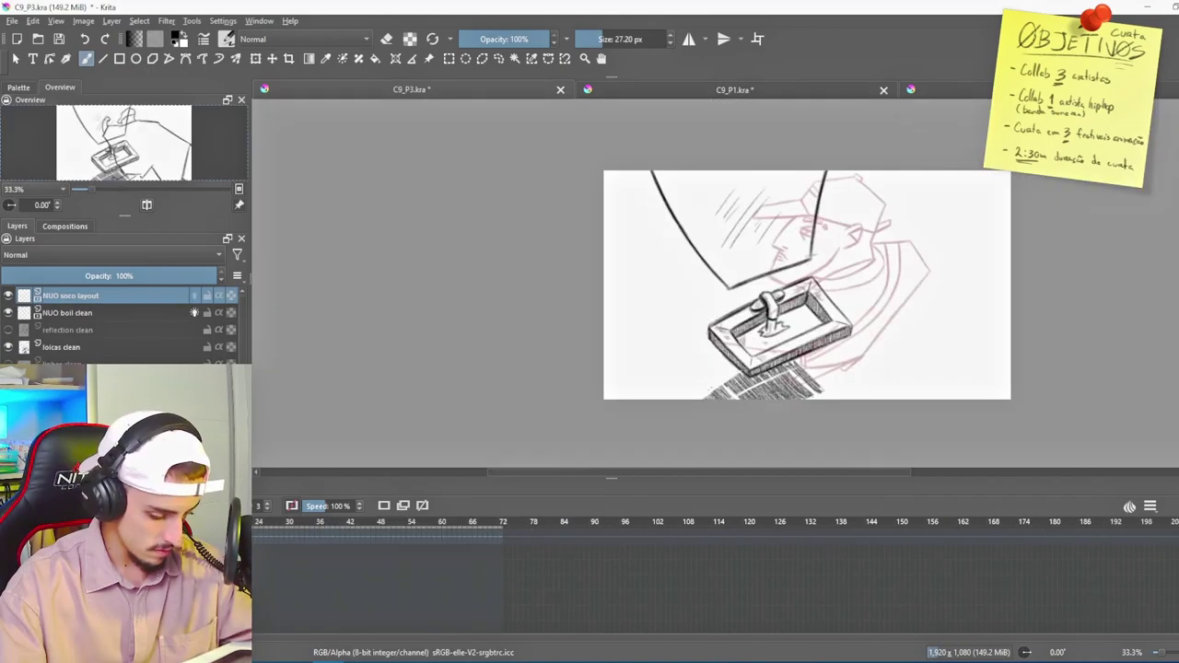
- Sketch a round head with a cap and the start of the neck over the mirror on the NUO soco layout layer
scroll(864, 210, "up", 1)
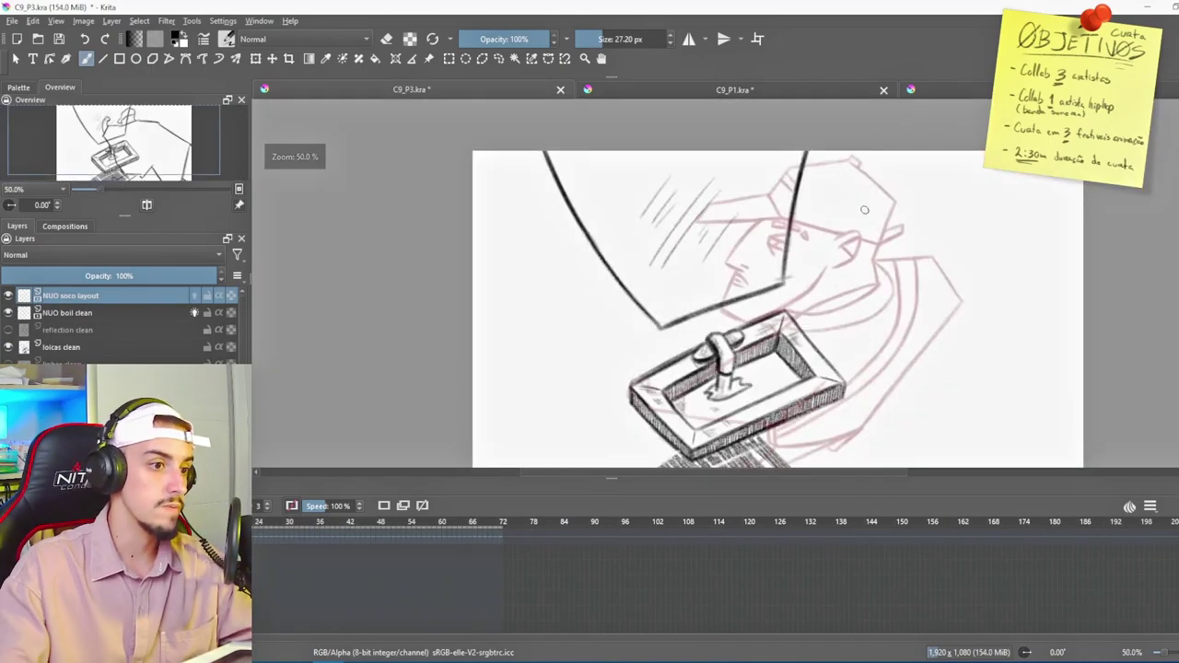
left_click_drag(707, 241, 769, 245)
mouse_move(751, 226)
left_mouse_down()
mouse_move(717, 298)
mouse_move(766, 243)
mouse_move(726, 298)
mouse_move(751, 253)
left_mouse_up()
key("ctrl+z")
key("ctrl+z")
key("ctrl+z")
left_click_drag(738, 235, 726, 303)
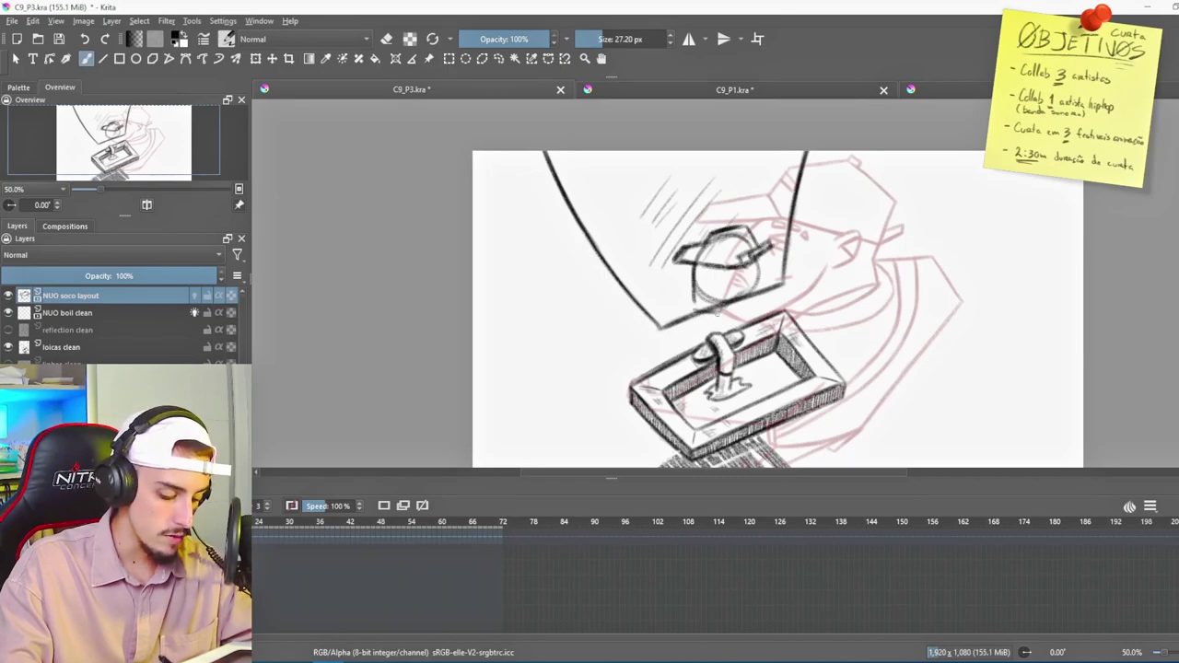
left_click_drag(727, 314, 739, 318)
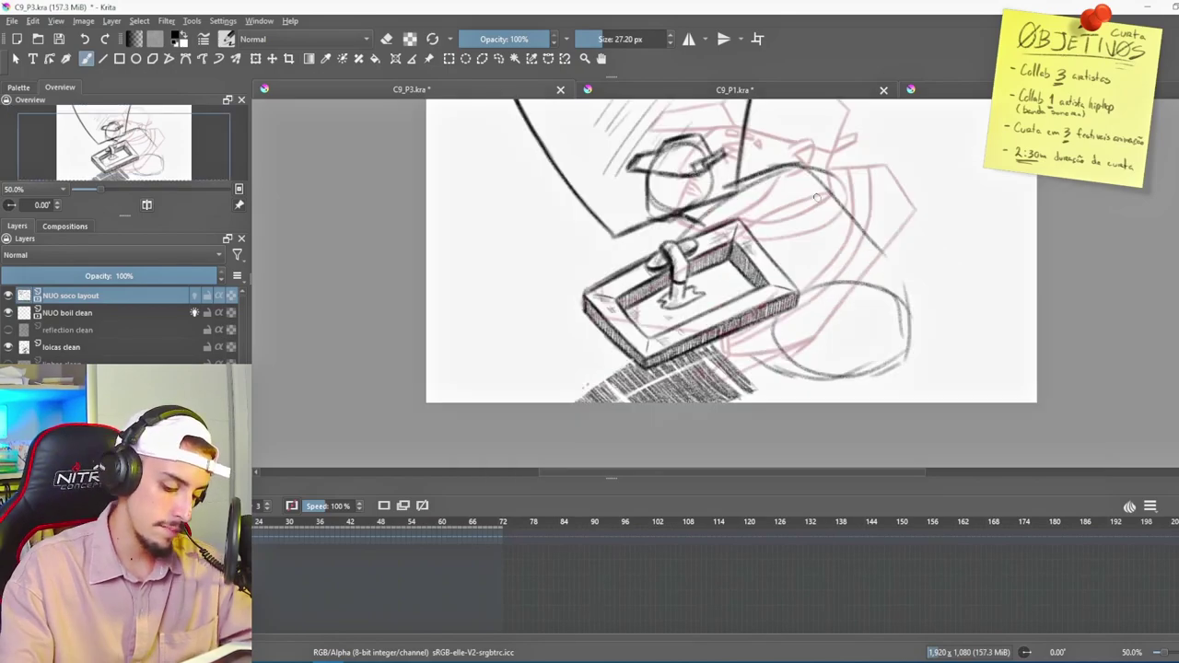
- Rough in the hunched back, bent arms and fist of the crouched figure on NUO soco layout, and compare the pose with neighbouring frames
mouse_move(814, 187)
left_mouse_down()
mouse_move(898, 323)
mouse_move(865, 254)
mouse_move(803, 181)
mouse_move(840, 225)
left_mouse_up()
key("ctrl+z")
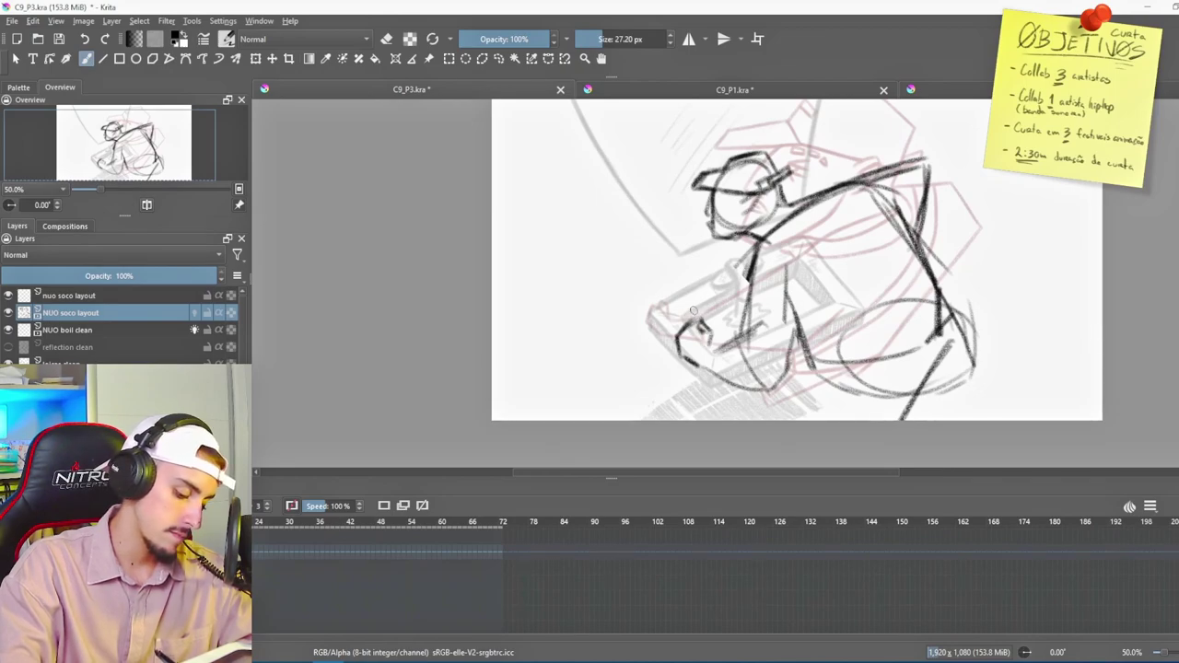
key("minus")
key("Left")
key("Right")
key("Right")
scroll(732, 302, "up", 2)
scroll(703, 269, "down", 2)
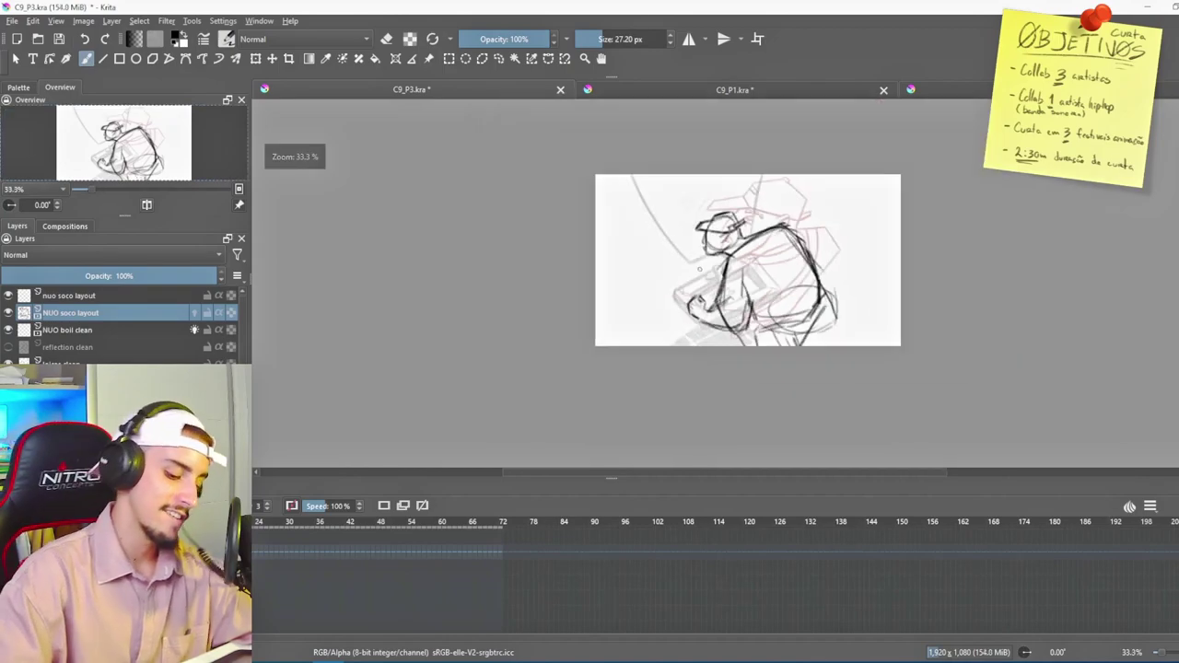
key("Left")
key("Right")
- Sketch the following pose on NUO soco layout with a round capped head, broad shoulders and a raised fist in front of the chest
left_click_drag(757, 197, 725, 176)
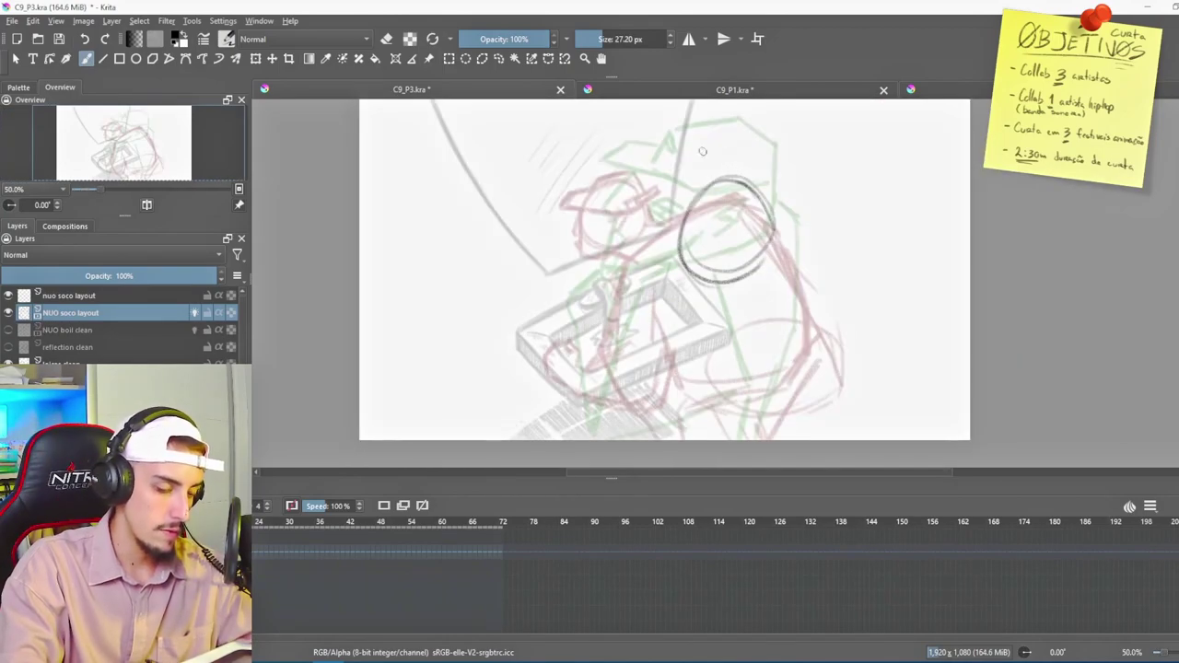
mouse_move(686, 210)
left_mouse_down()
mouse_move(743, 165)
mouse_move(689, 198)
left_mouse_up()
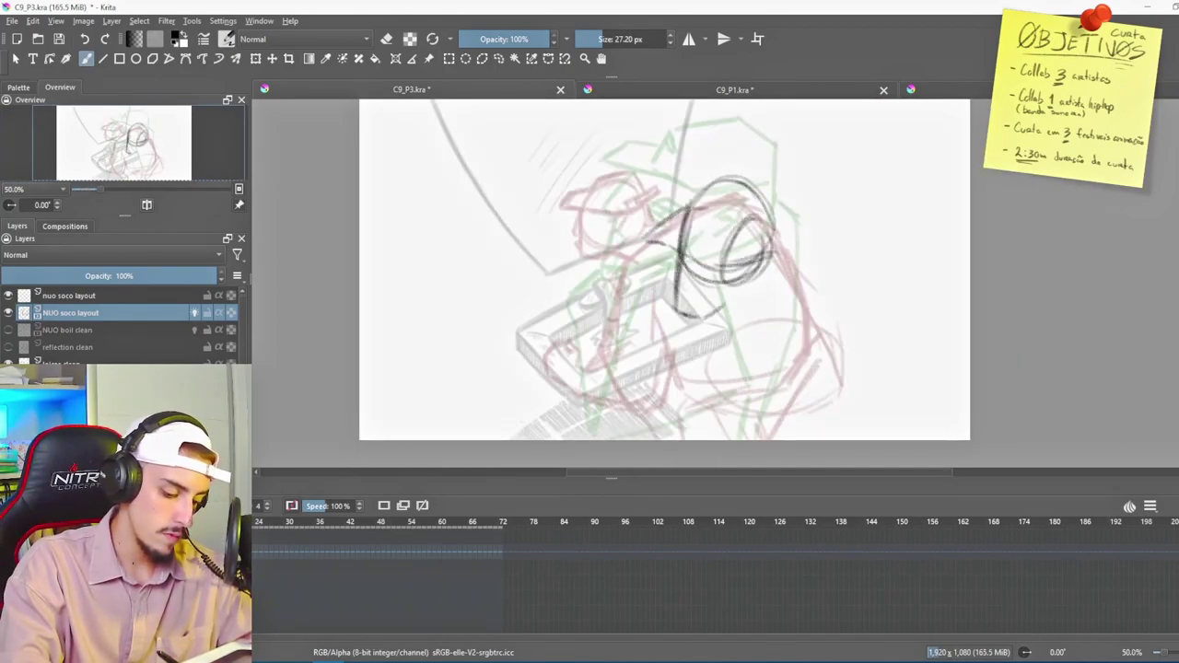
scroll(757, 225, "down", 1)
mouse_move(799, 246)
left_mouse_down()
mouse_move(755, 347)
mouse_move(769, 343)
left_mouse_up()
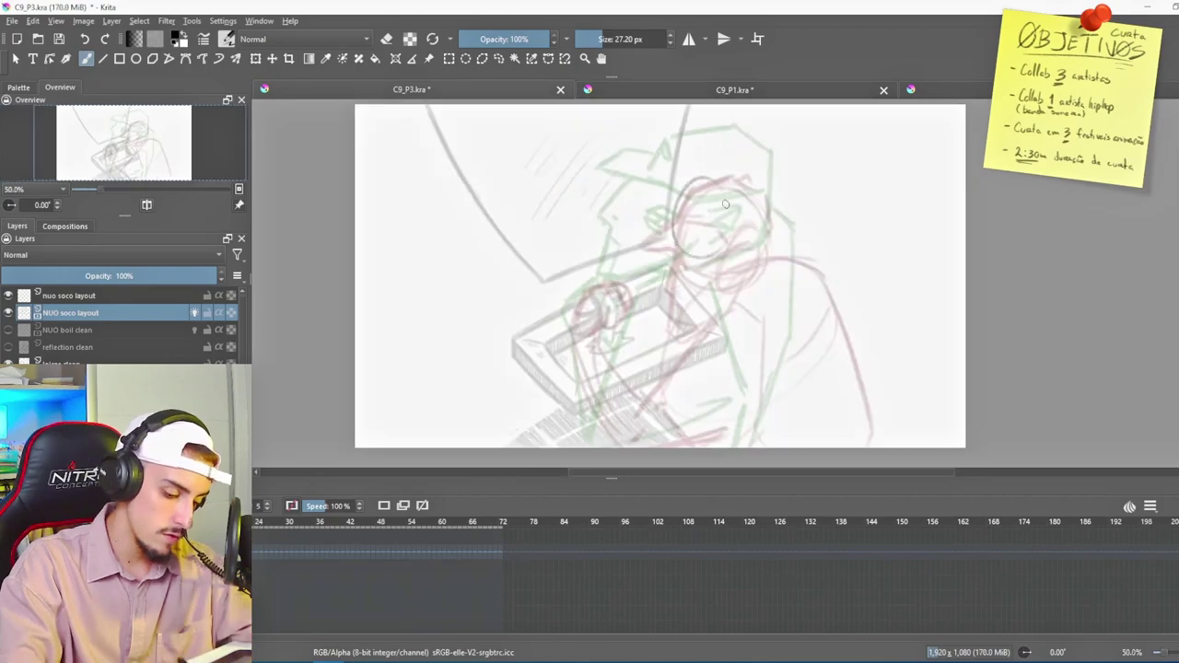
- Sketch the head with a cap, brim and face outline on the following frame of NUO soco layout
left_click_drag(713, 175, 716, 247)
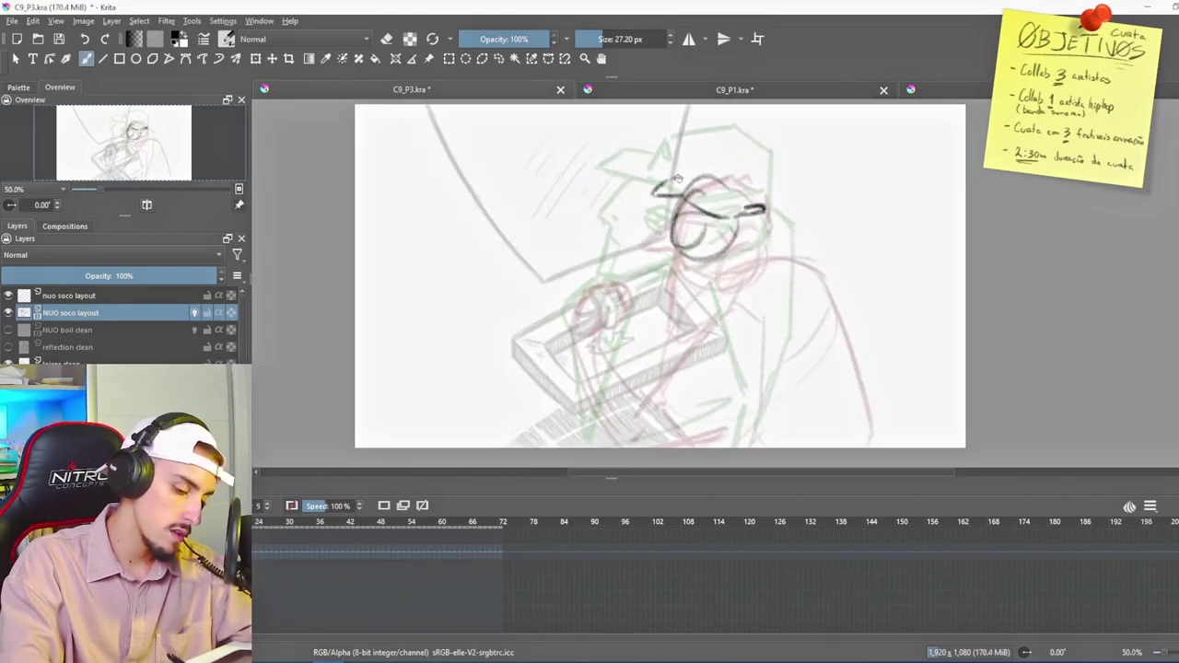
left_click_drag(673, 181, 748, 204)
left_click_drag(685, 200, 667, 256)
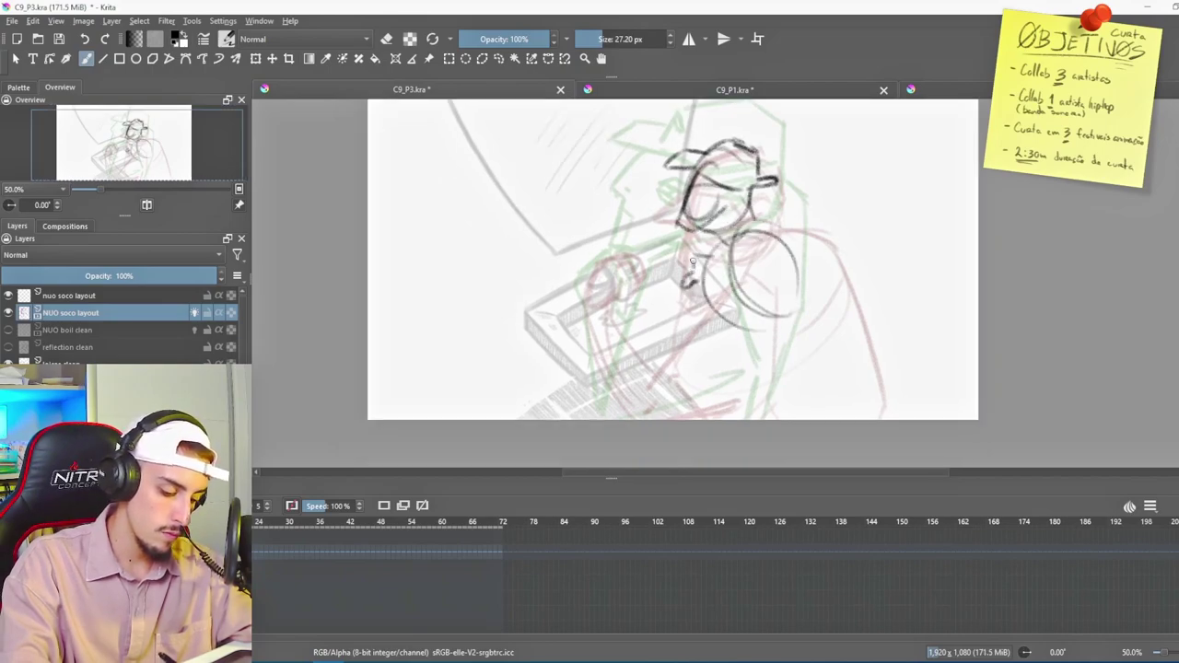
- Sketch the torso below the capped head and the arm swung back behind the body down to the forearm
left_click_drag(704, 241, 738, 405)
left_click_drag(736, 235, 866, 339)
left_click_drag(788, 276, 852, 396)
left_click_drag(803, 256, 905, 343)
left_click_drag(882, 380, 932, 368)
left_click_drag(794, 309, 872, 369)
left_click_drag(773, 243, 882, 315)
left_click_drag(739, 276, 921, 358)
left_click_drag(888, 305, 924, 353)
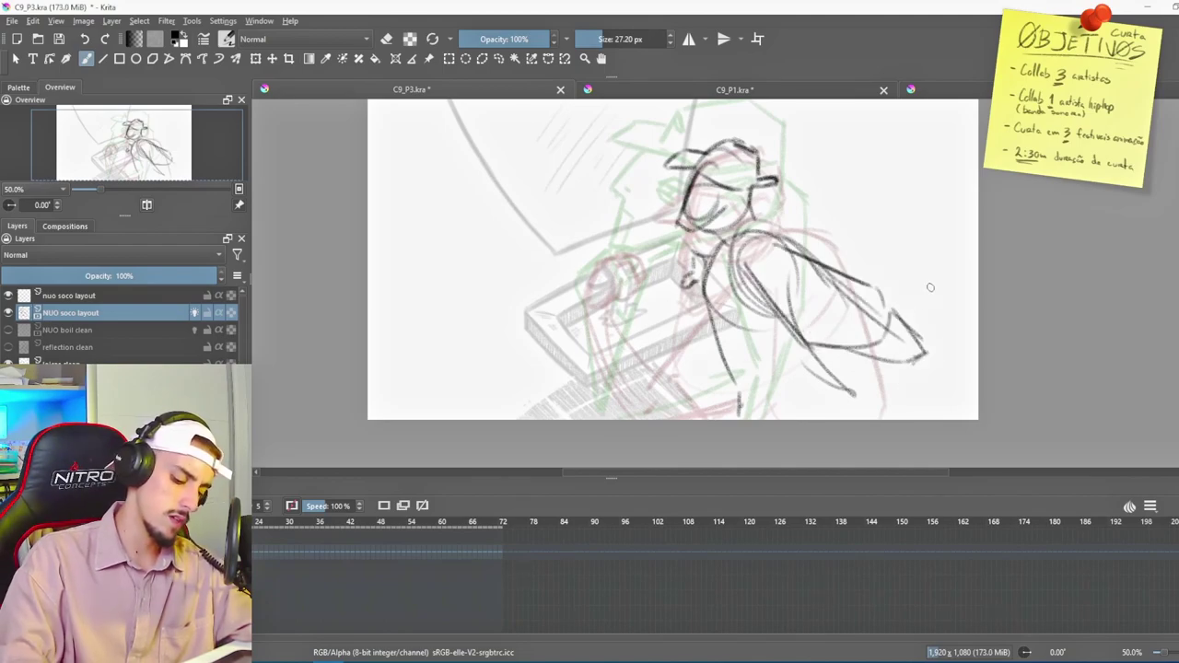
left_click_drag(1013, 375, 963, 391)
left_click_drag(875, 370, 924, 433)
- Flip back and forth through the wind-up poses on NUO soco layout to examine the movement
key("Left")
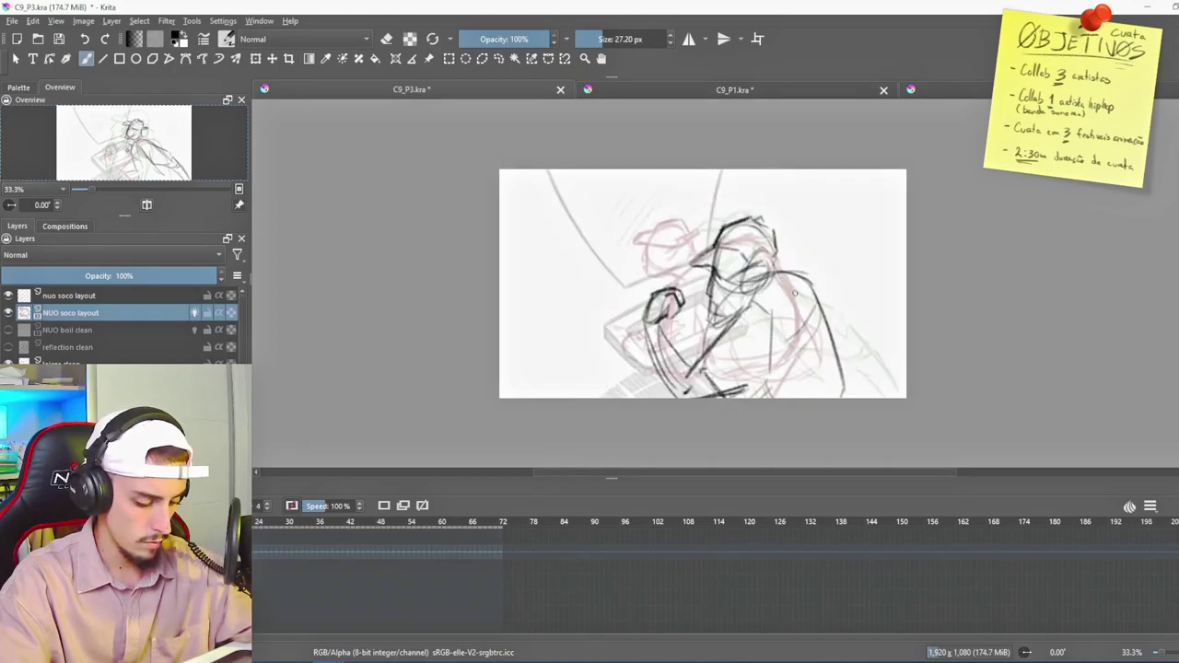
key("Right")
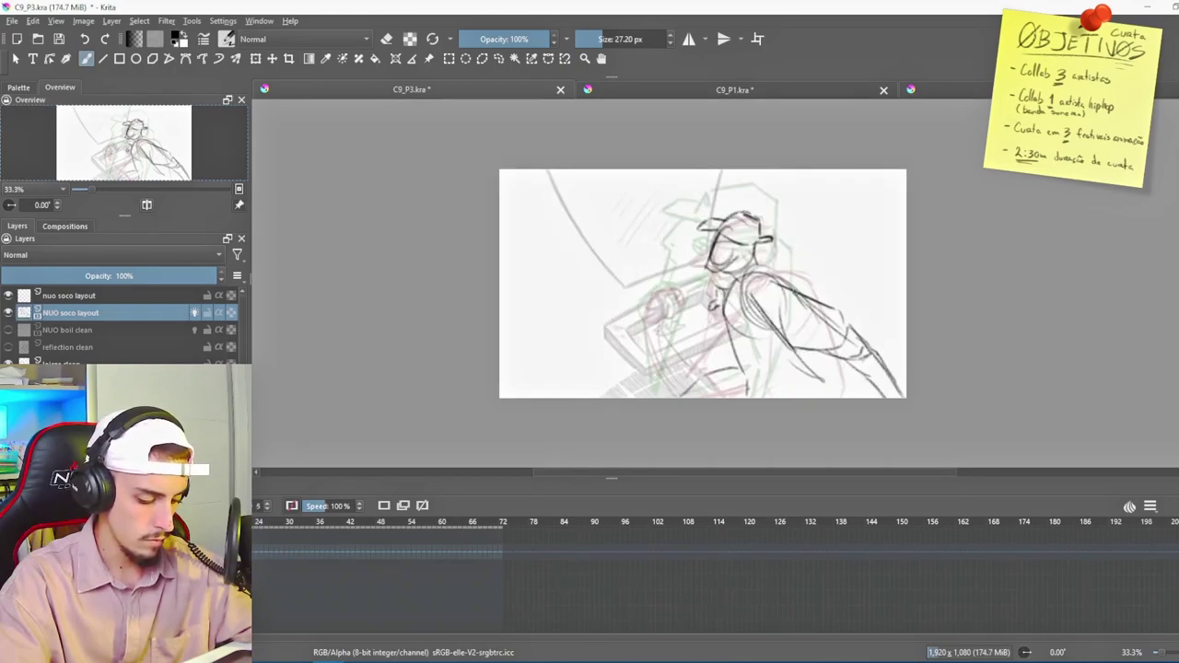
key("Left")
key("Left")
key("Left")
key("Right")
key("Right")
key("Right")
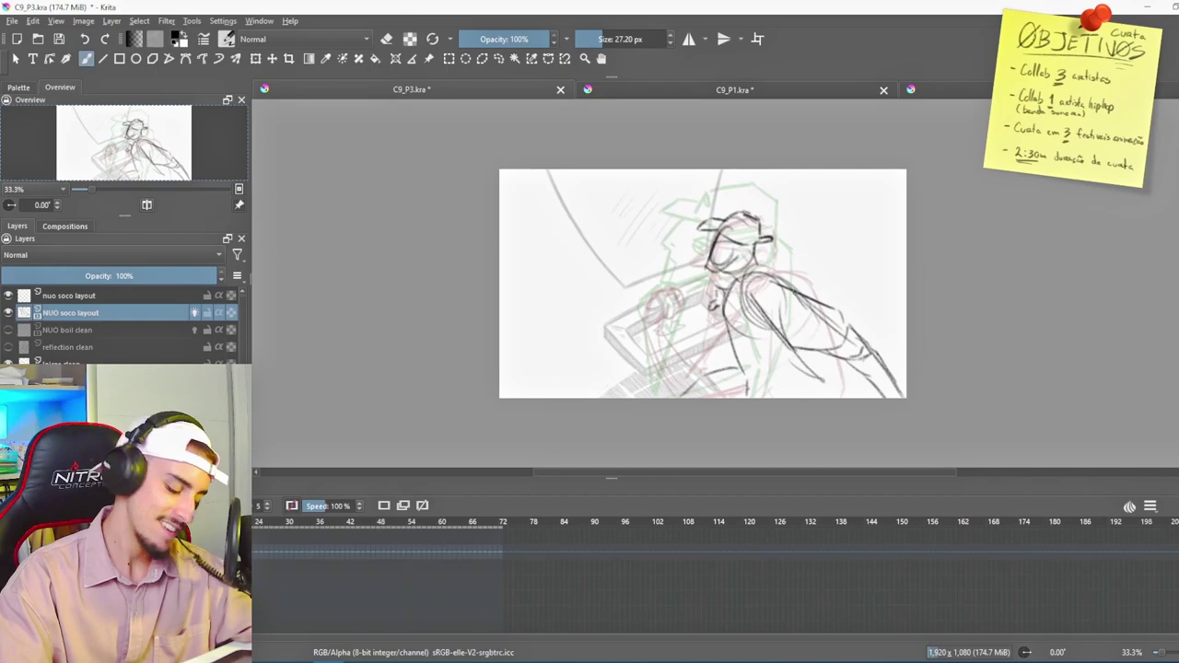
- Sketch the punch pose on the following frame of NUO soco layout with capped head, curved back and an arm thrust toward the mirror in a fist
key("space")
key("plus")
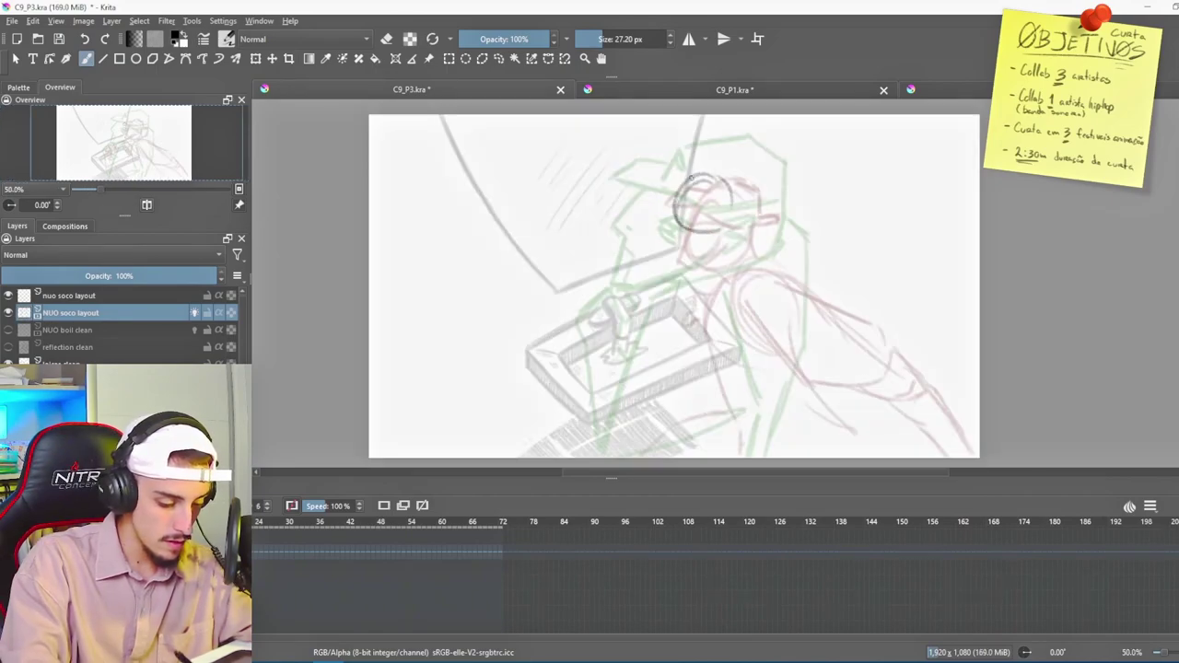
left_click_drag(703, 216, 675, 223)
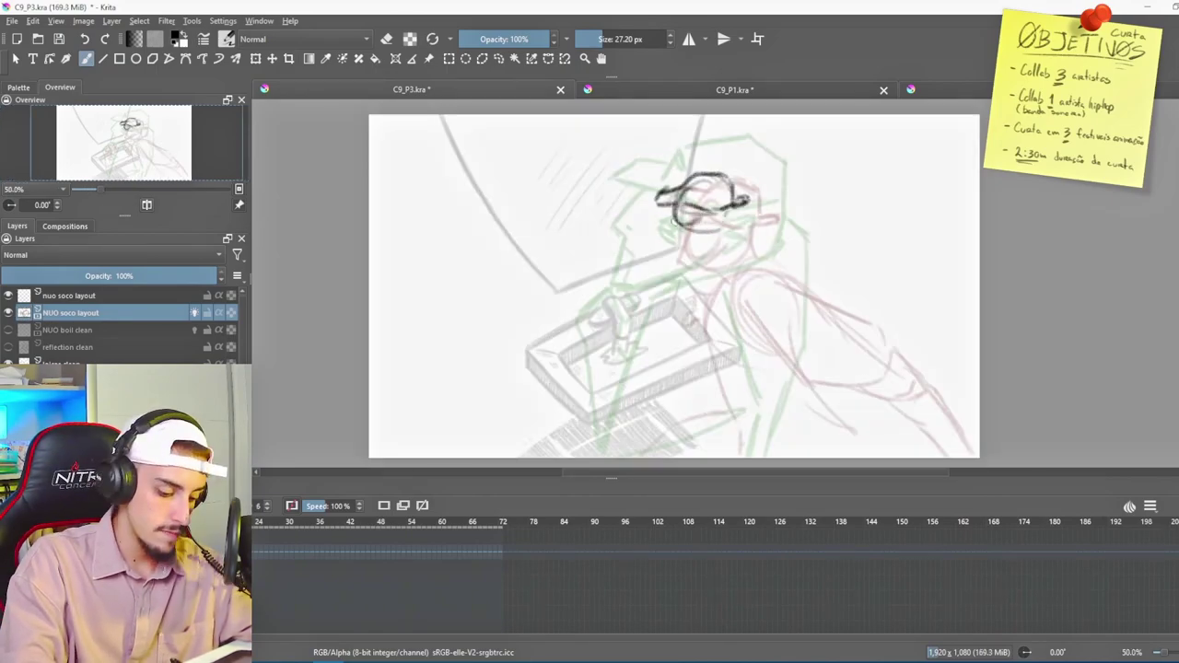
mouse_move(597, 296)
left_mouse_down()
mouse_move(674, 381)
mouse_move(715, 339)
left_mouse_up()
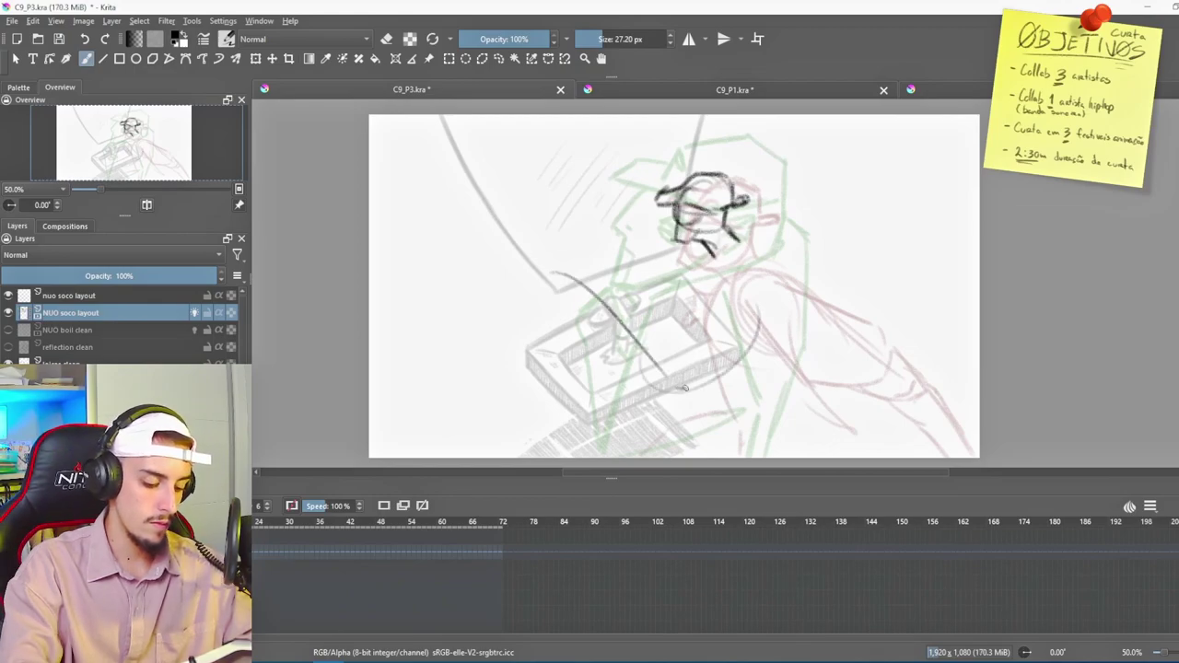
key("ctrl+z")
left_click_drag(678, 387, 721, 274)
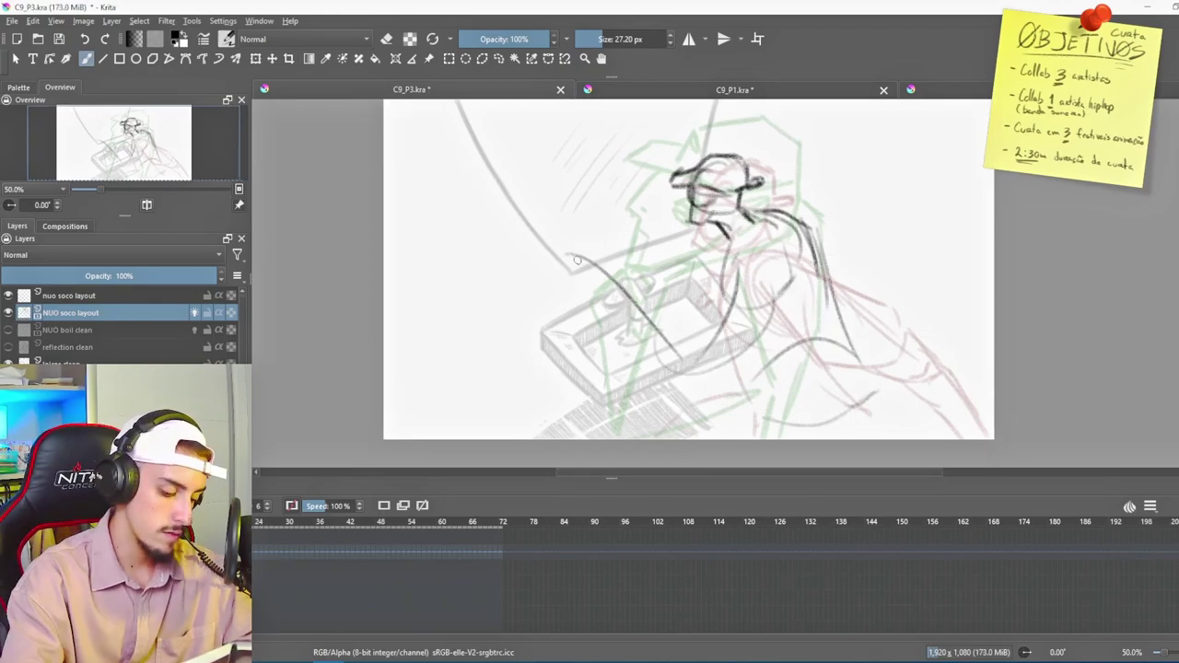
mouse_move(576, 261)
left_mouse_down()
mouse_move(676, 376)
mouse_move(720, 371)
left_mouse_up()
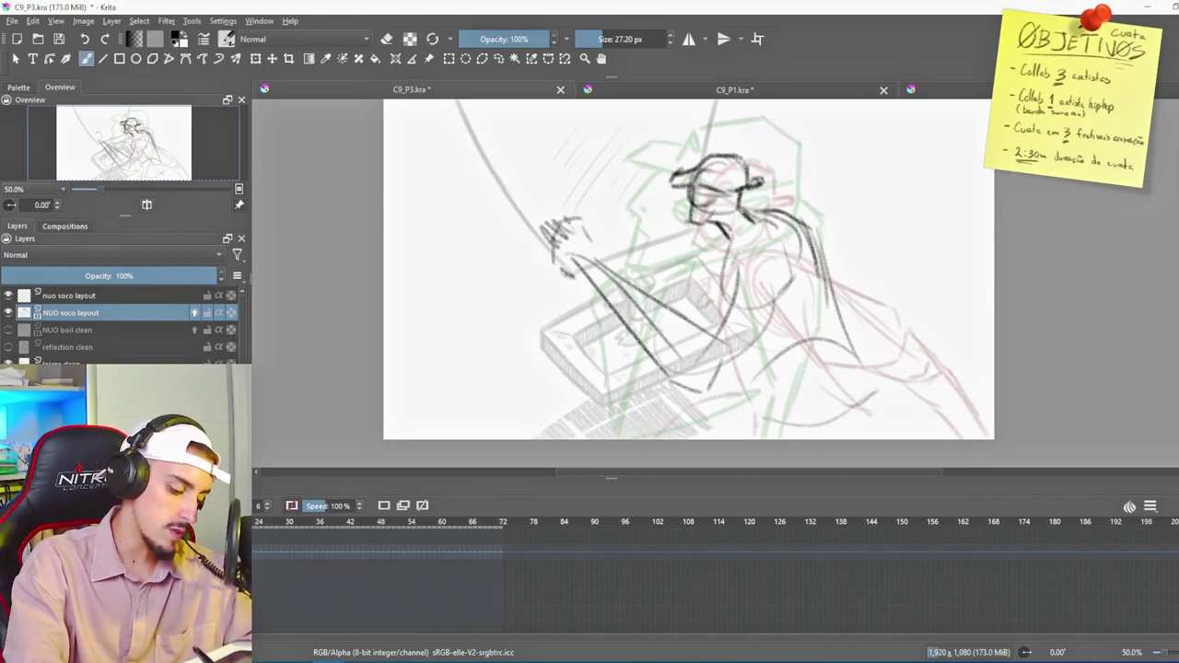
left_click_drag(710, 317, 714, 337)
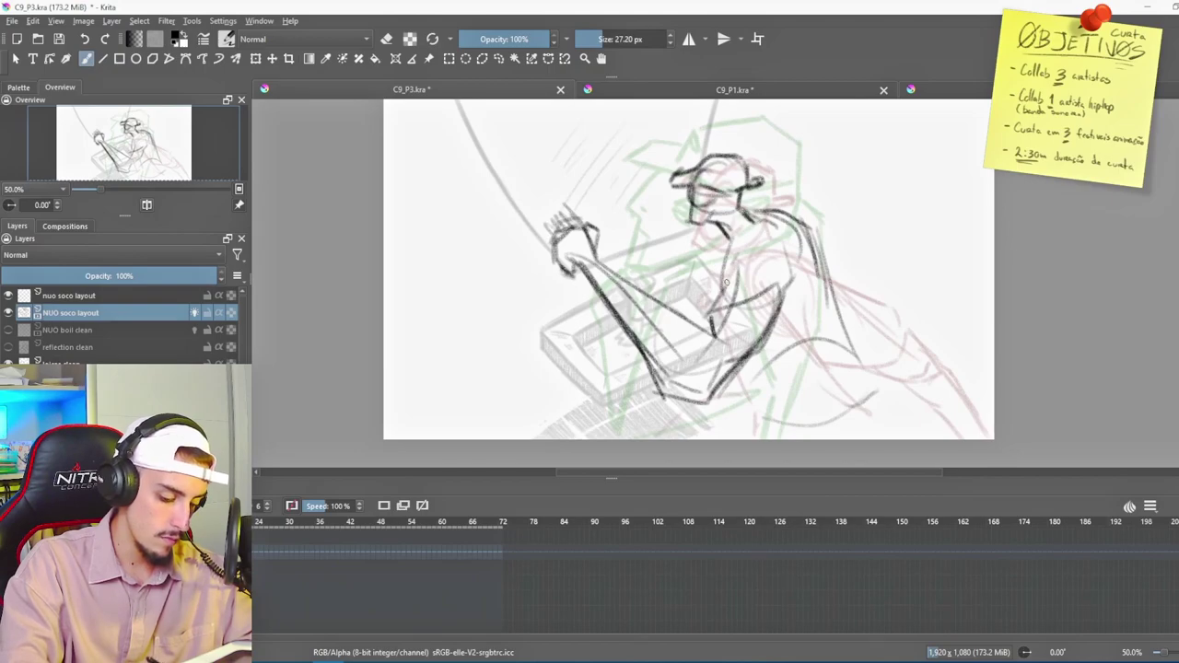
- Step through the frames around the punch pose to examine how the poses flow together
key("Left")
key("Left")
key("Left")
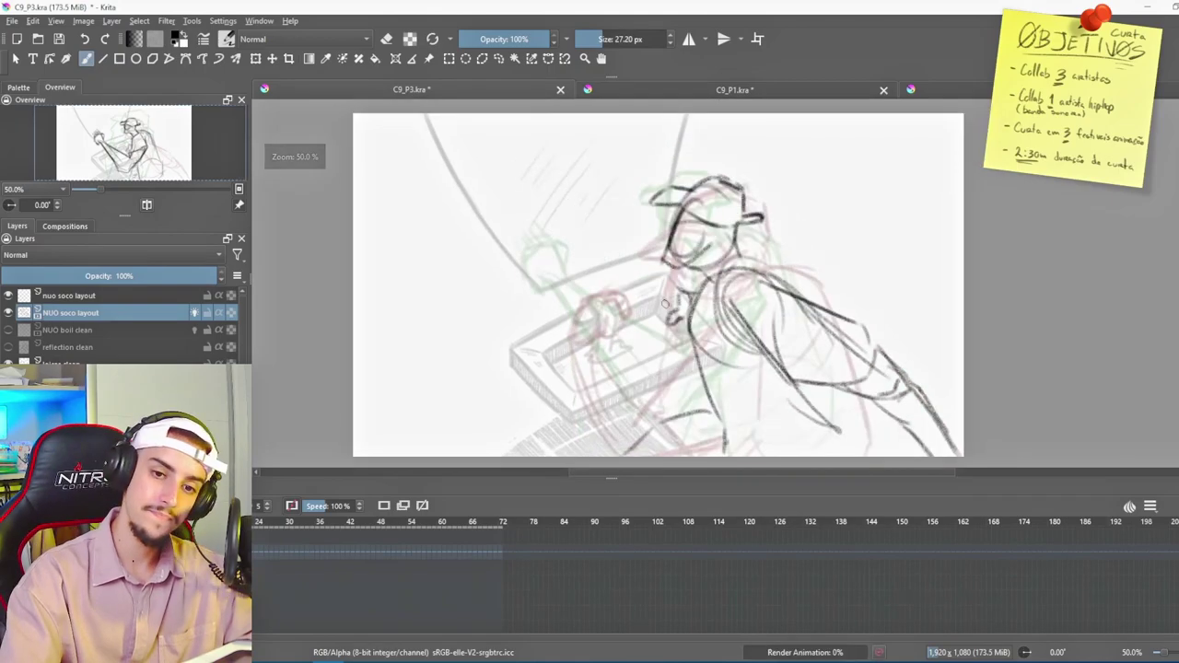
key("Right")
key("Right")
key("Right")
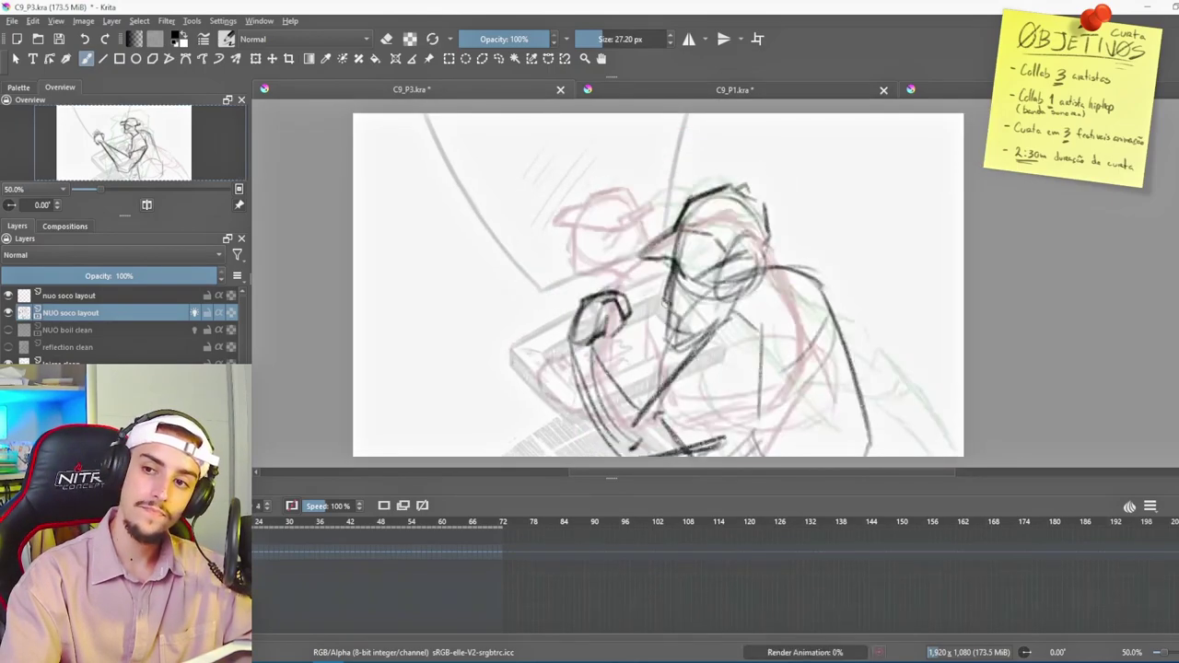
key("Left")
key("Left")
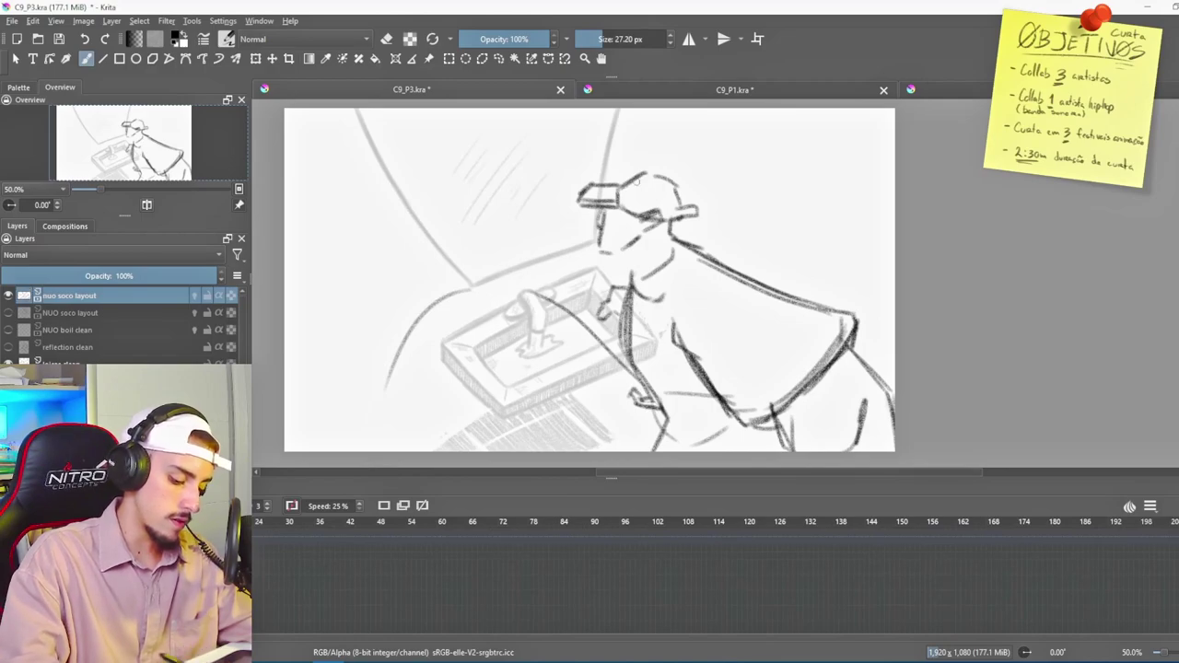
- Sketch the extended arm's outline beyond the sink on the nuo soco layout layer
left_click_drag(357, 398, 402, 384)
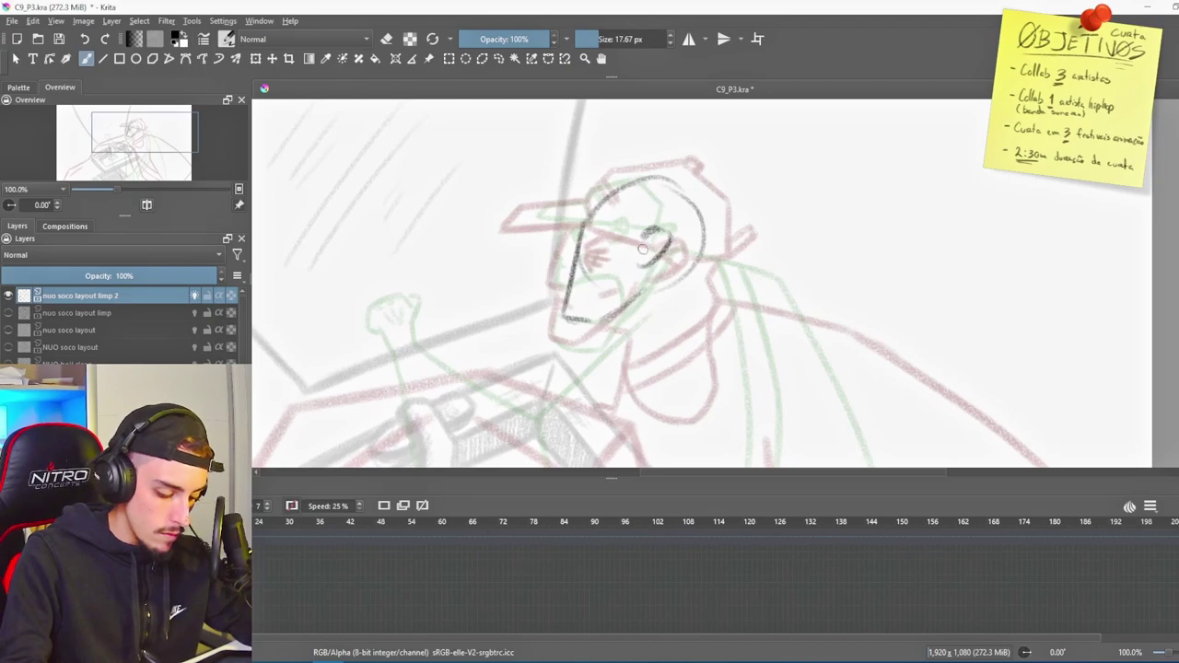
- Draw clean lines for the head on nuo soco layout limp 2: jaw, ear, cap crown and brim
left_click_drag(564, 320, 628, 274)
left_click_drag(586, 204, 528, 209)
left_click_drag(523, 225, 585, 227)
left_click_drag(586, 203, 697, 247)
left_click_drag(626, 258, 597, 295)
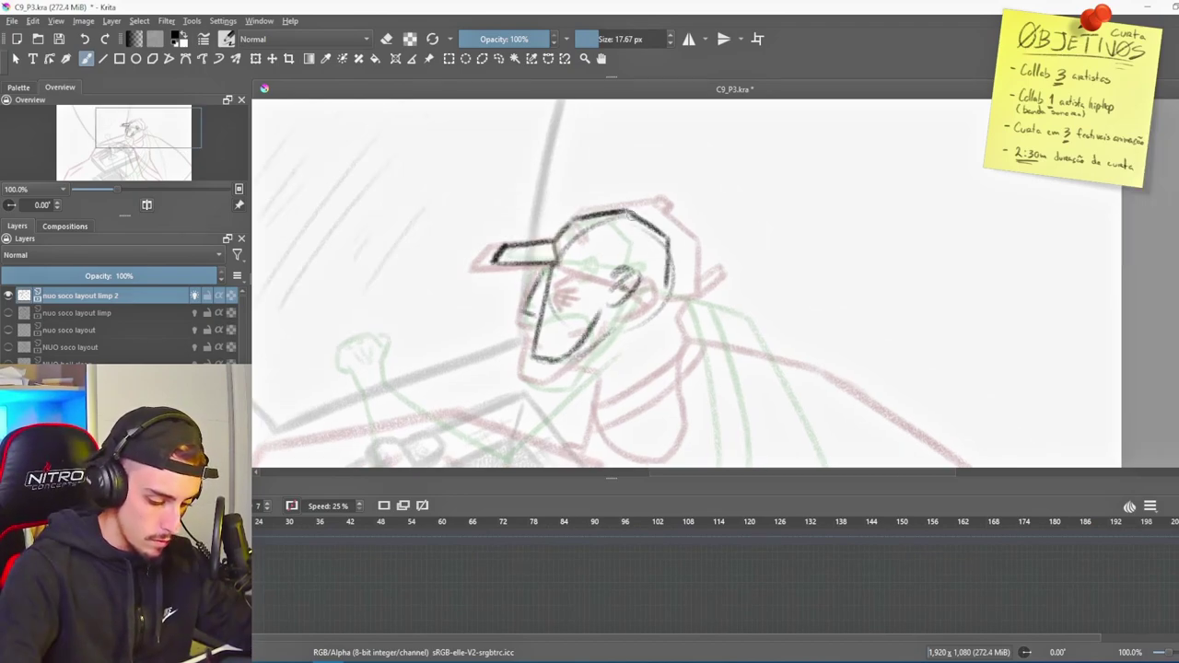
left_click_drag(688, 183, 711, 168)
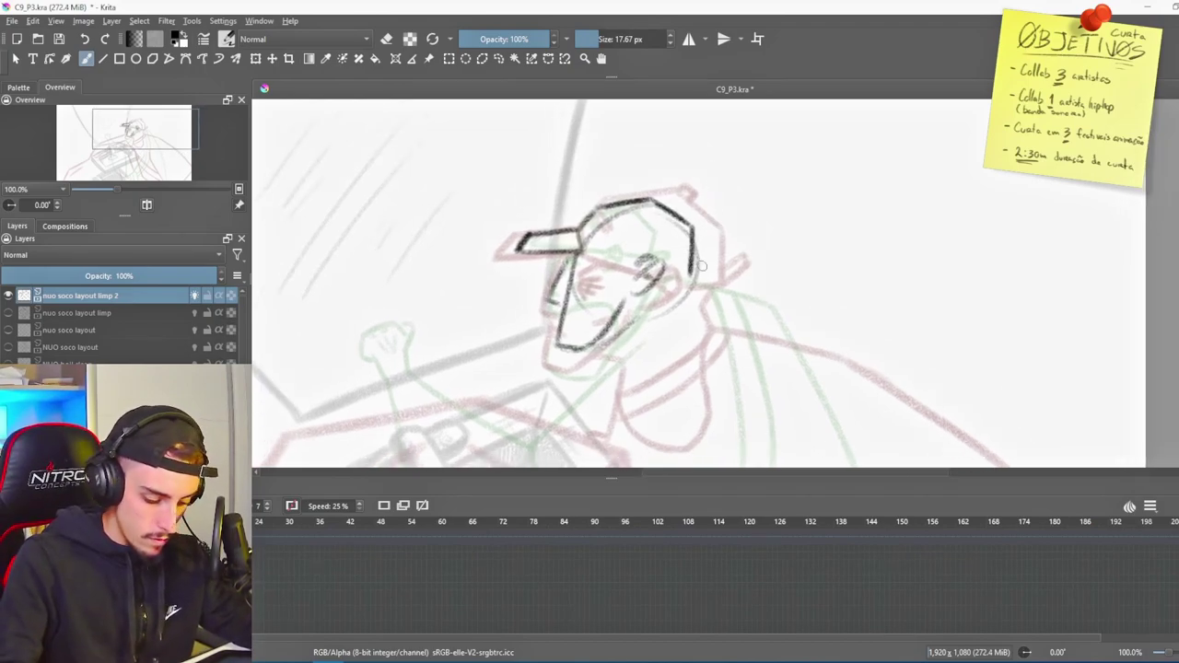
left_click_drag(648, 216, 655, 216)
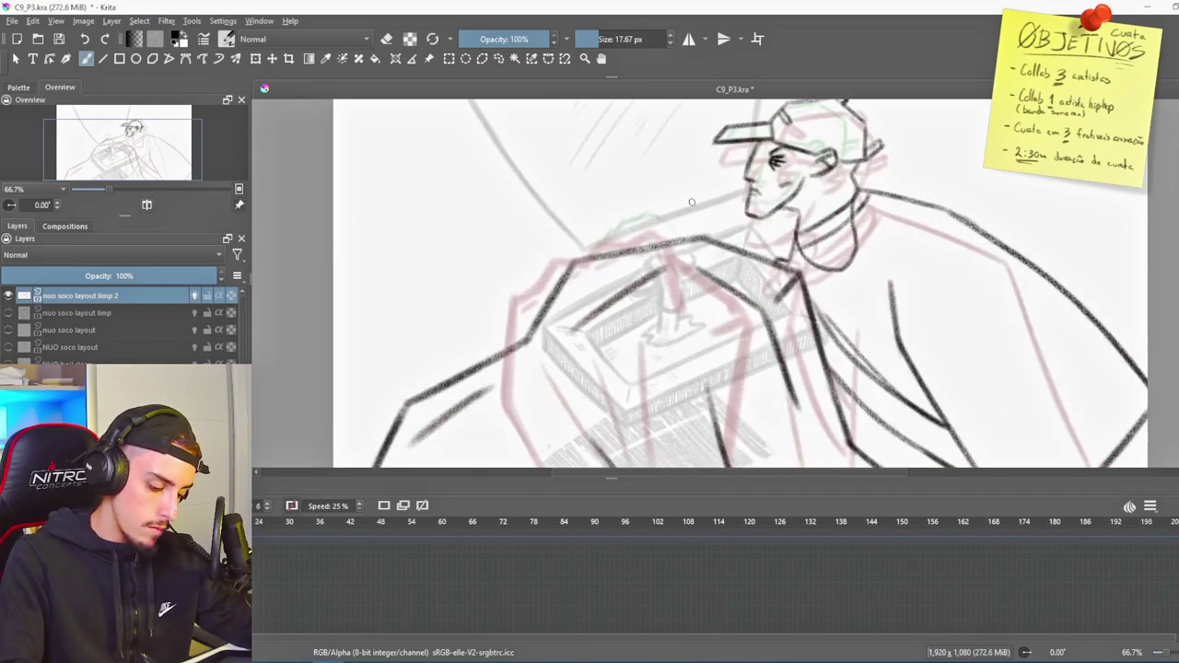
- Draw the raised fist, bent arm, back and jacket collar below the capped head on nuo soco layout limp 2
key("minus")
left_click_drag(583, 355, 584, 329)
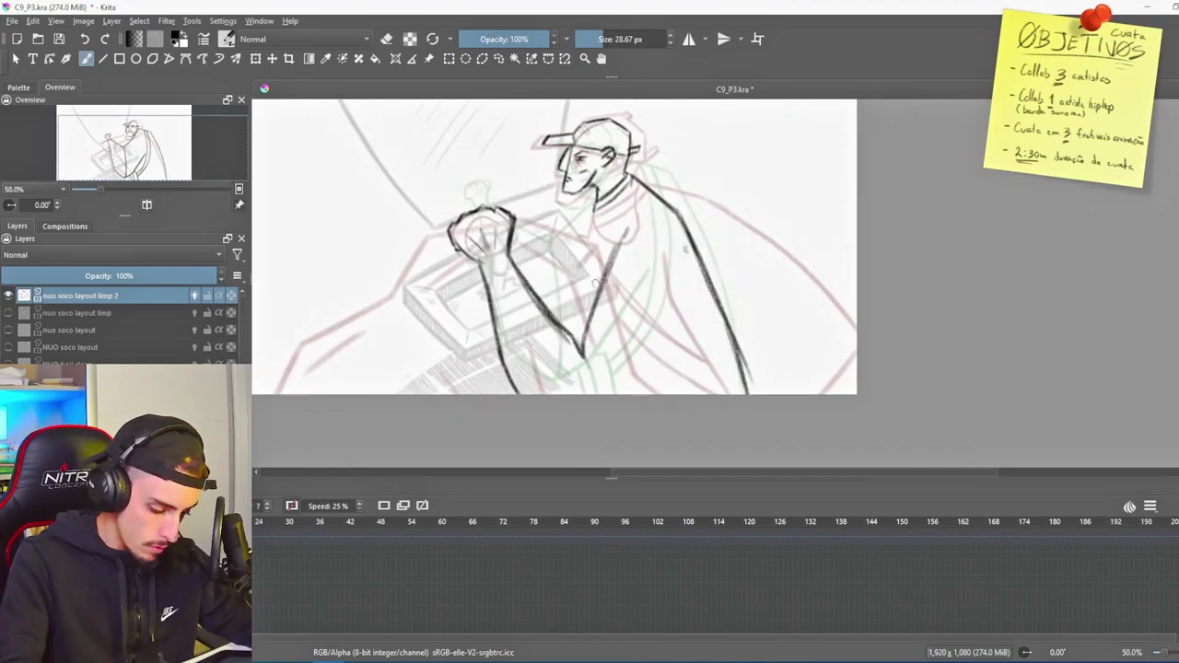
left_click_drag(646, 222, 664, 211)
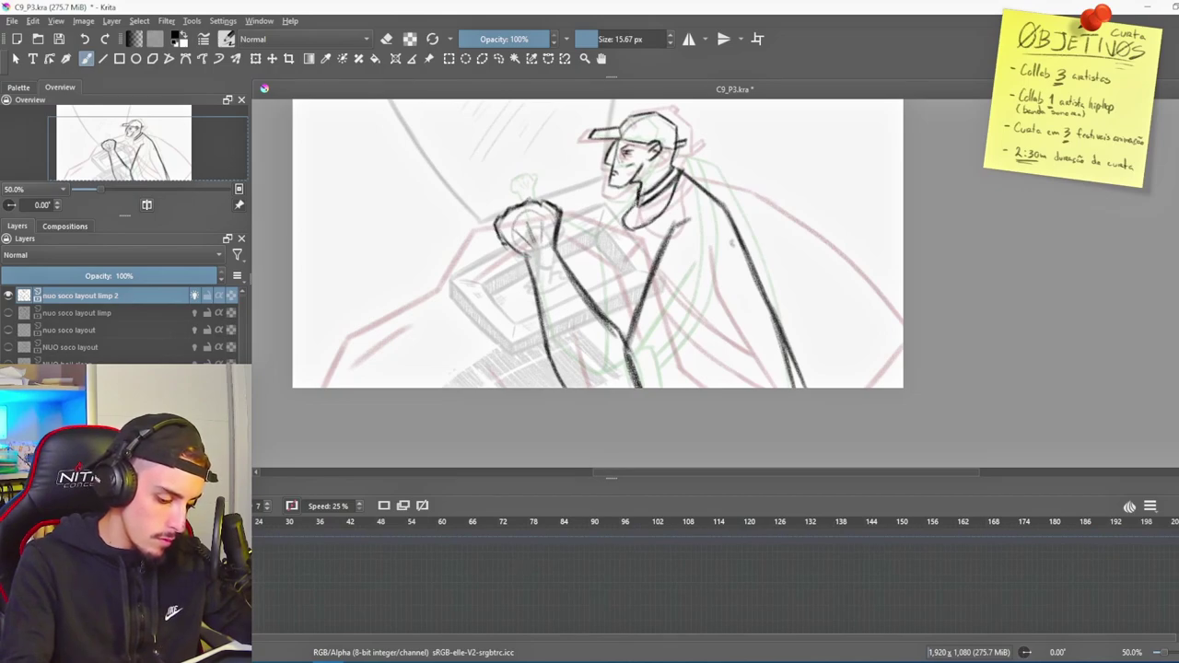
key("minus")
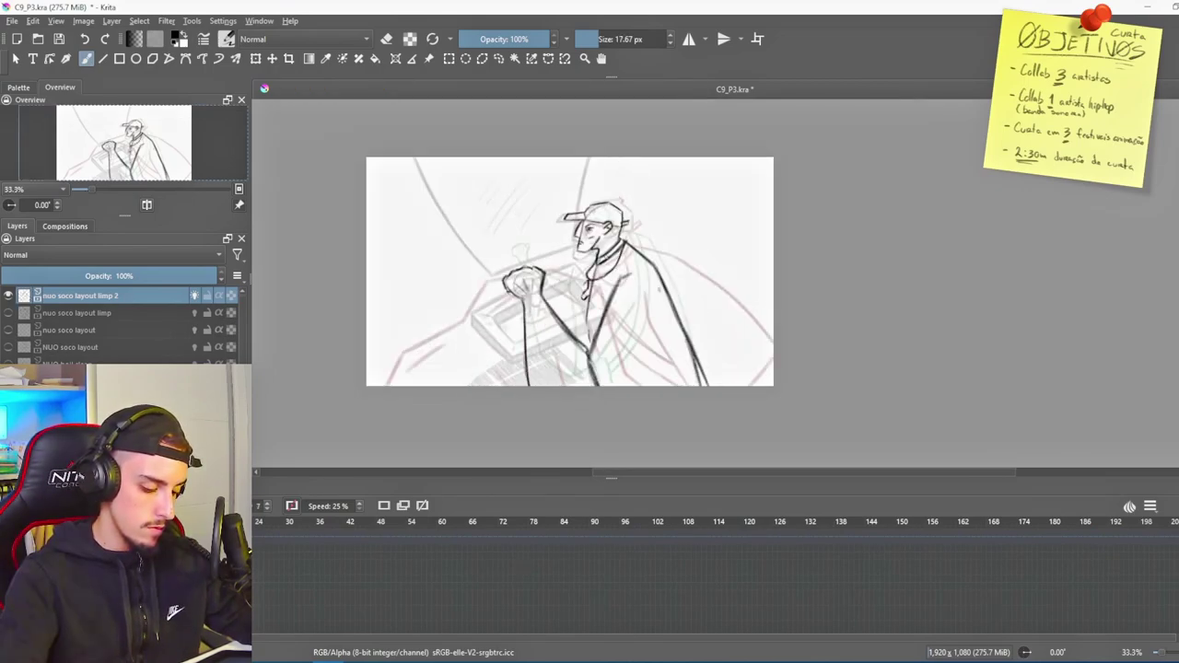